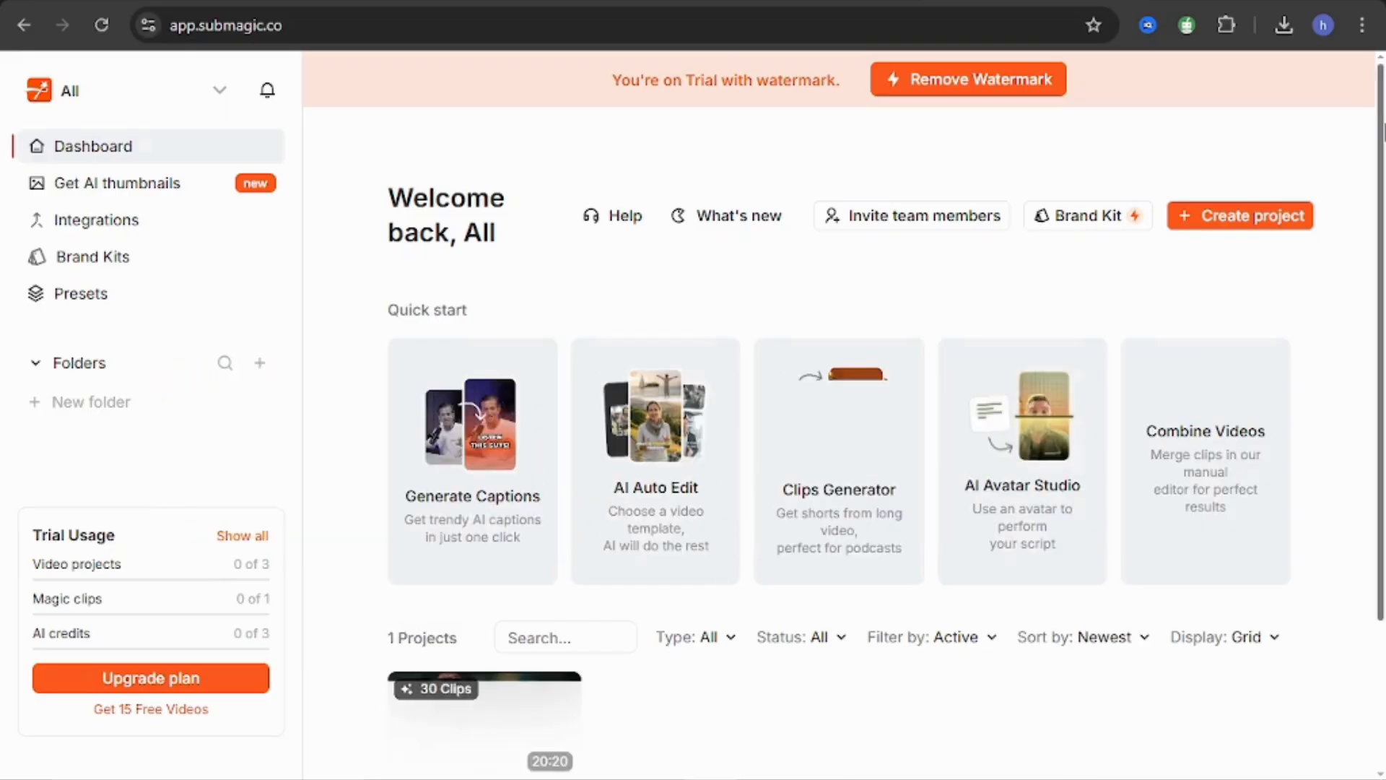
Upload the downloaded video Untitled design (1).mp4 to the AI caption generator and generate captions with English as the source language.
scroll(715, 442, down, 1)
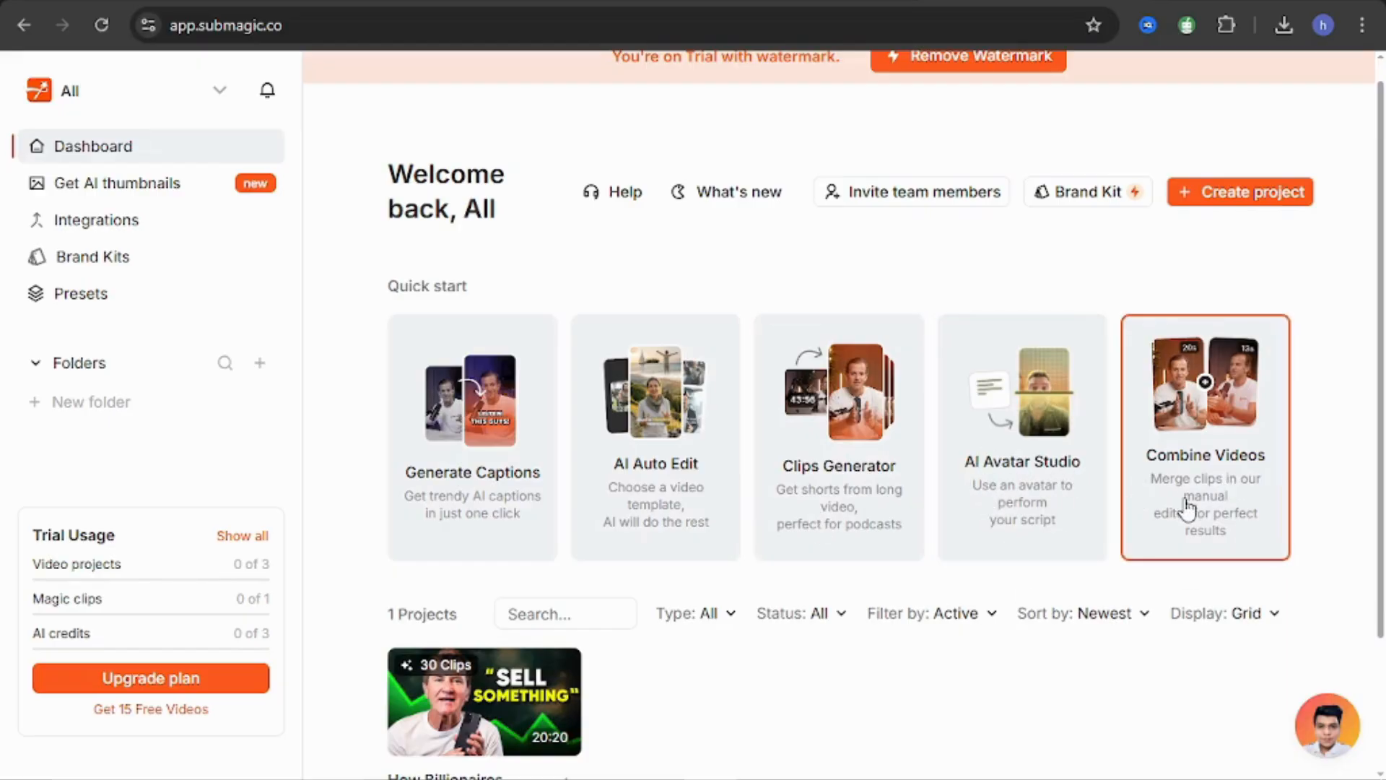
scroll(1187, 457, down, 1)
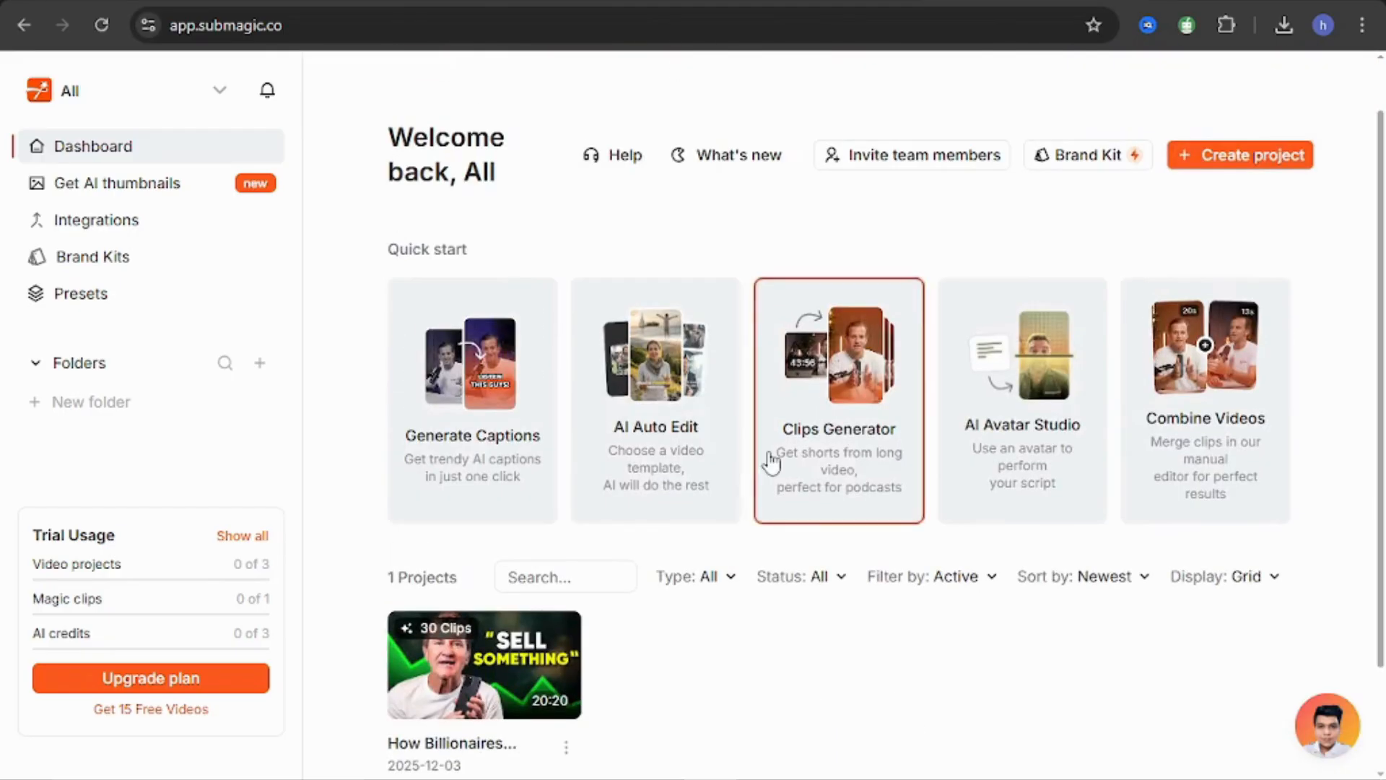
click(506, 385)
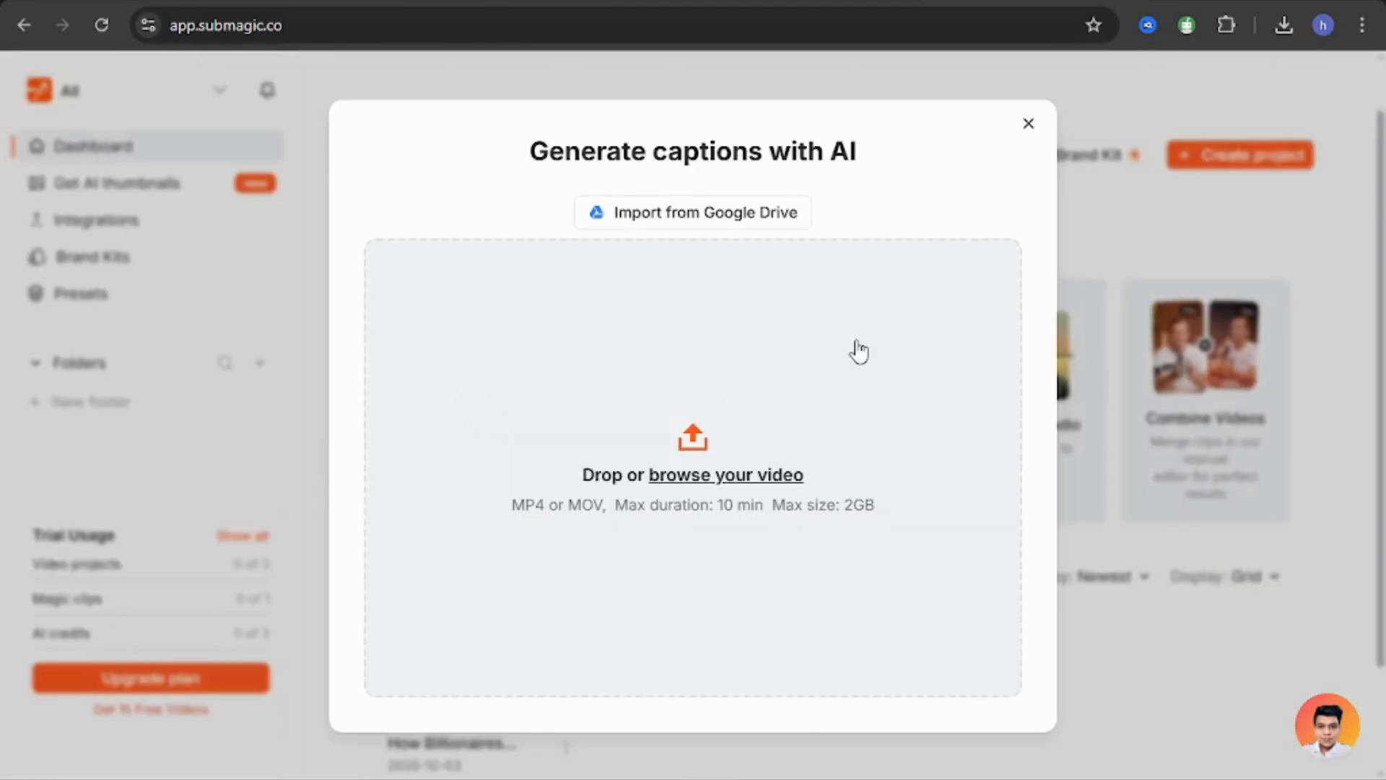
click(1278, 30)
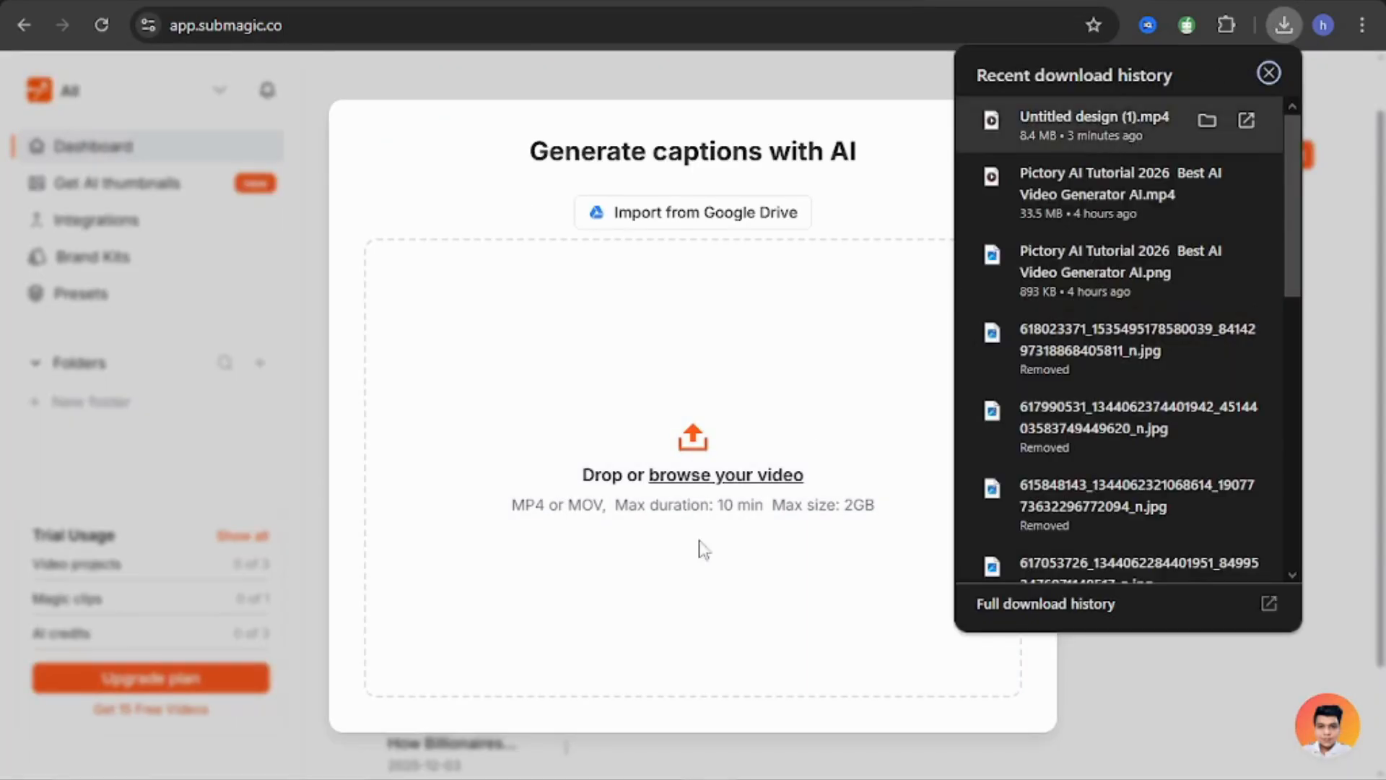
drag(704, 550, 699, 527)
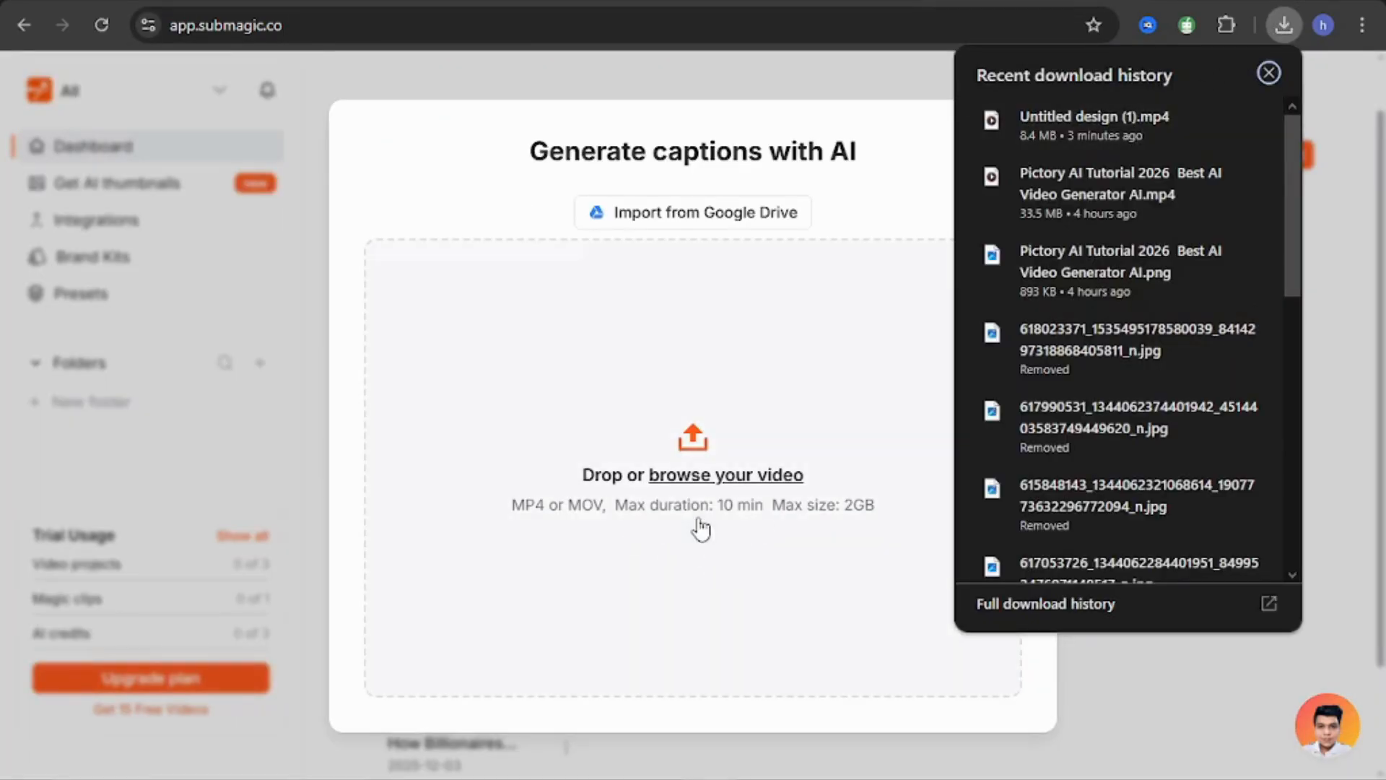
click(517, 213)
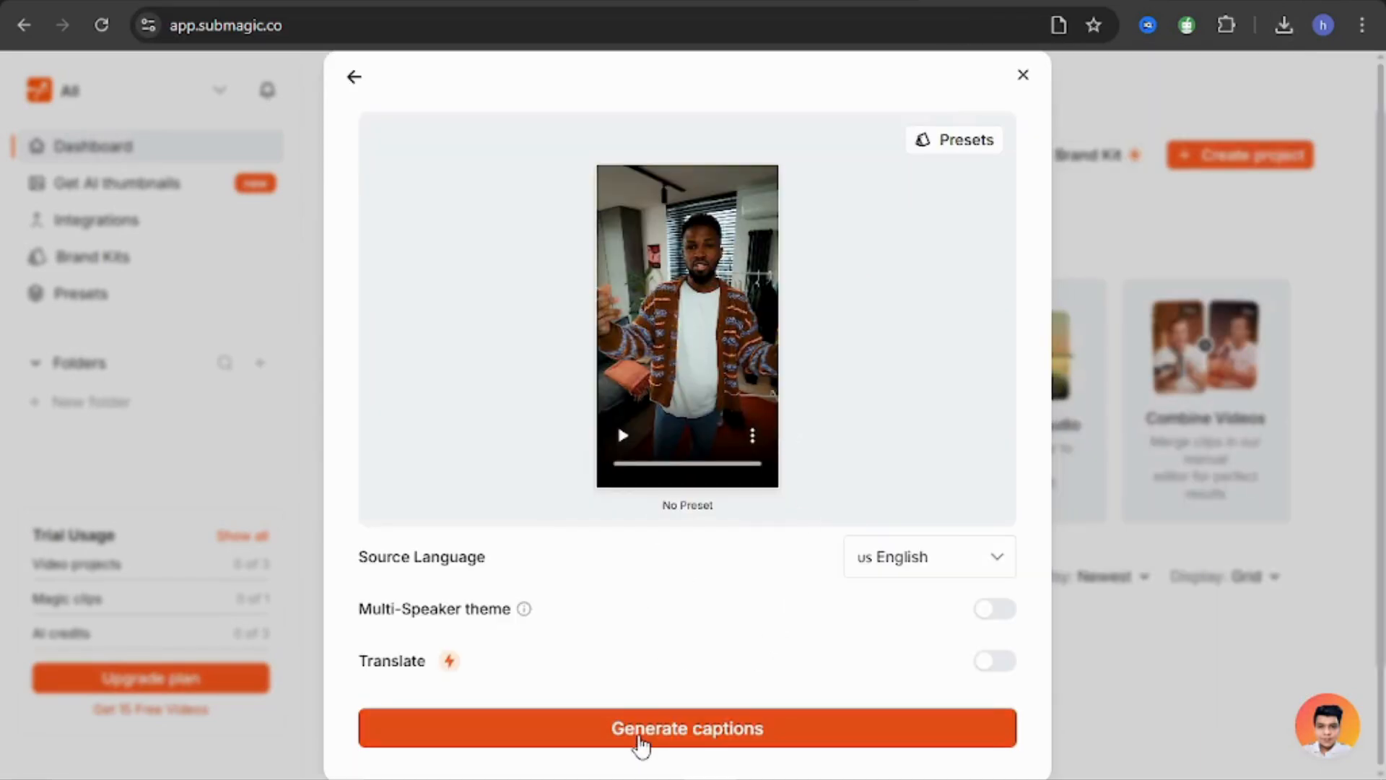
click(640, 744)
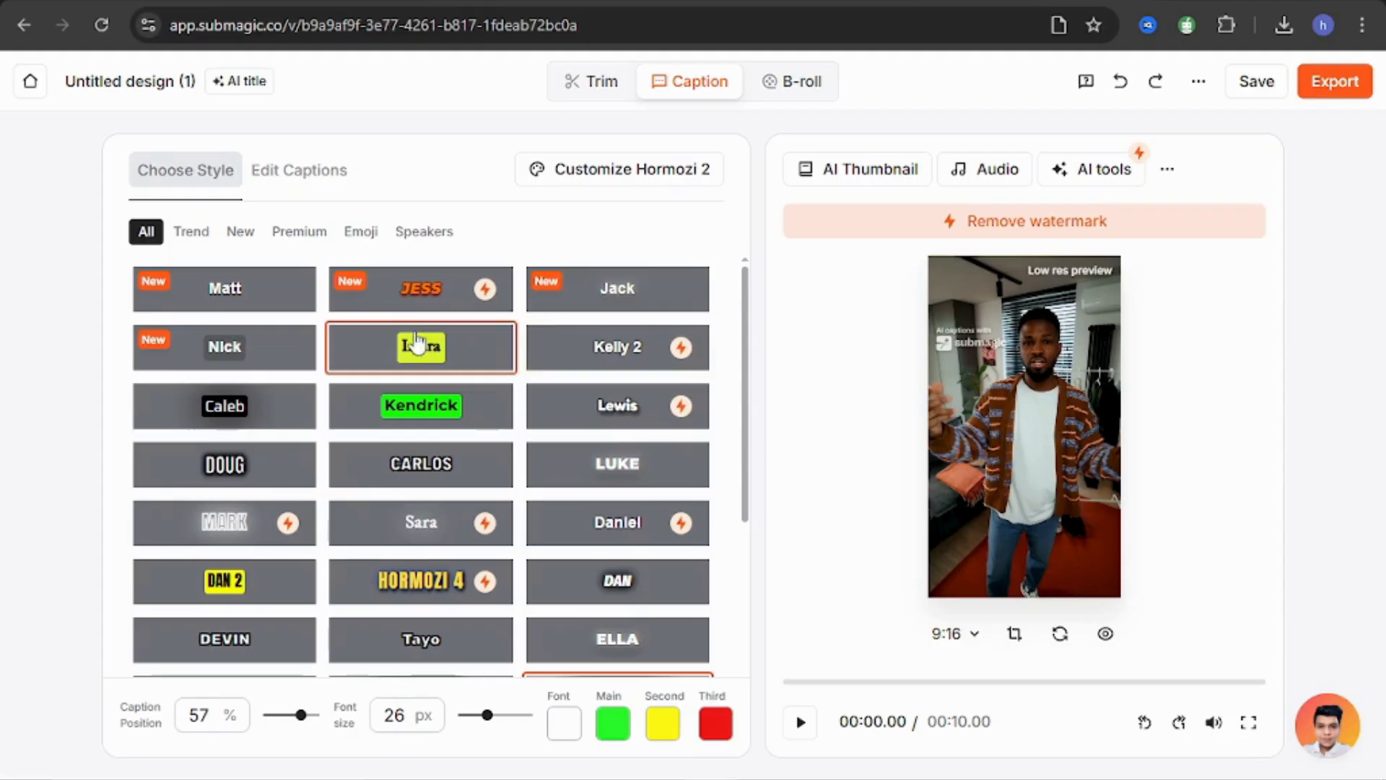
Try the Jess caption style and play part of the video to preview it.
click(429, 305)
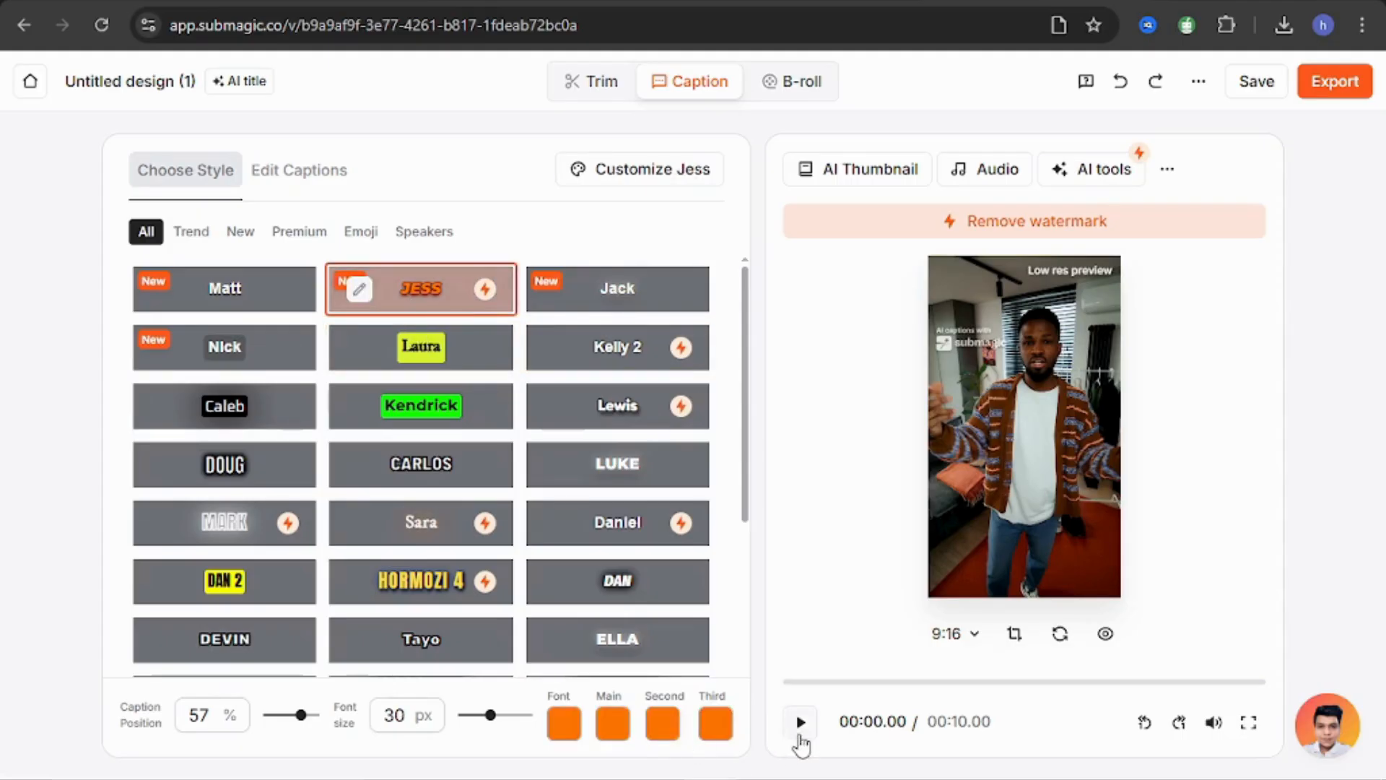
click(801, 735)
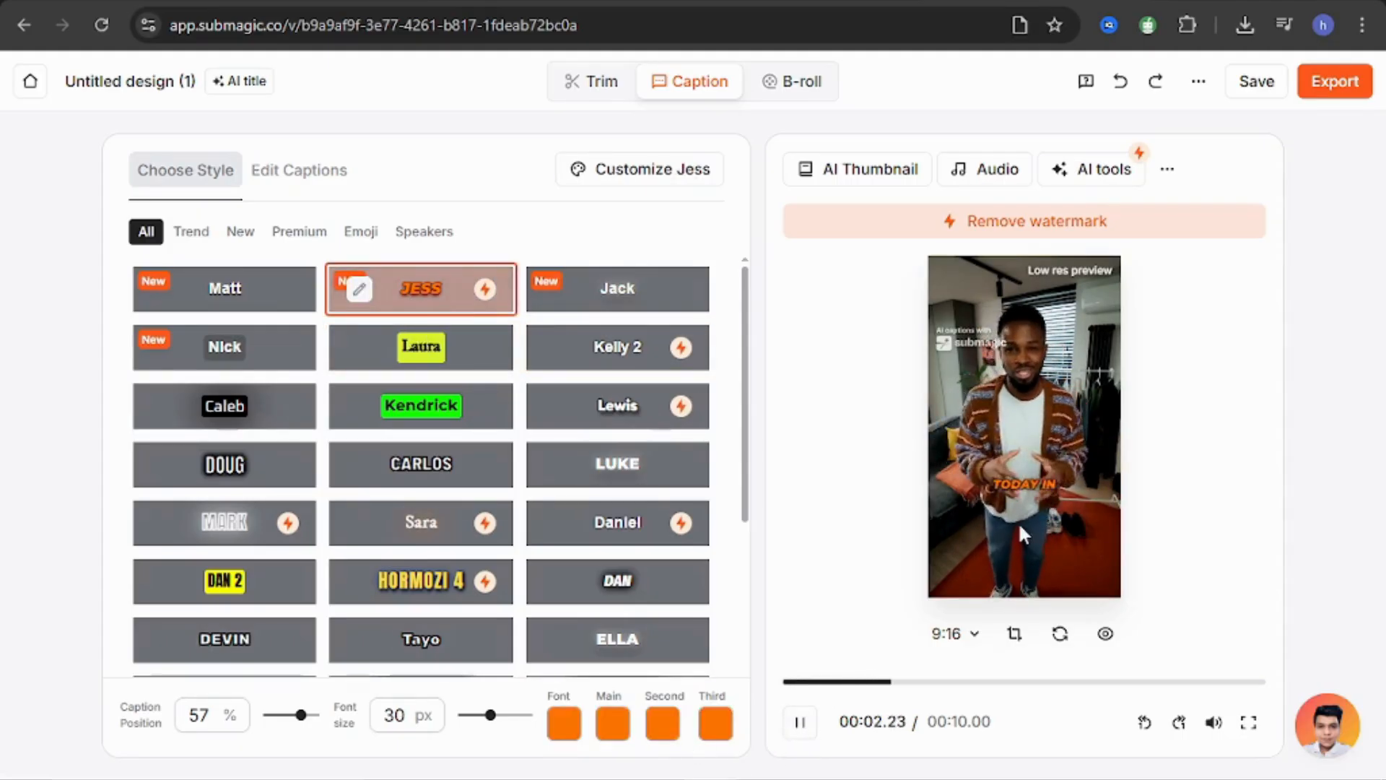
click(800, 722)
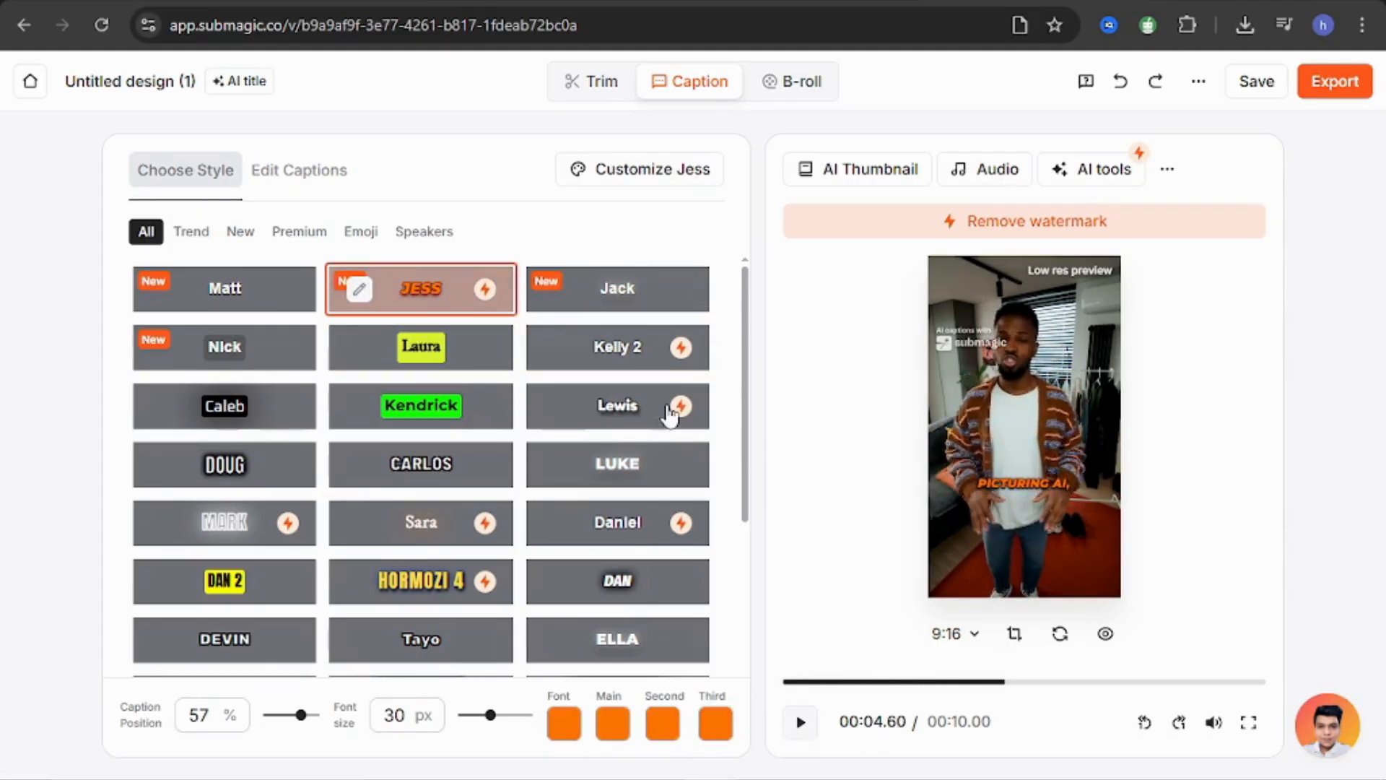
Try the Kendrick caption style with its main color set to green 66FF00 and preview the captions in the video.
click(425, 408)
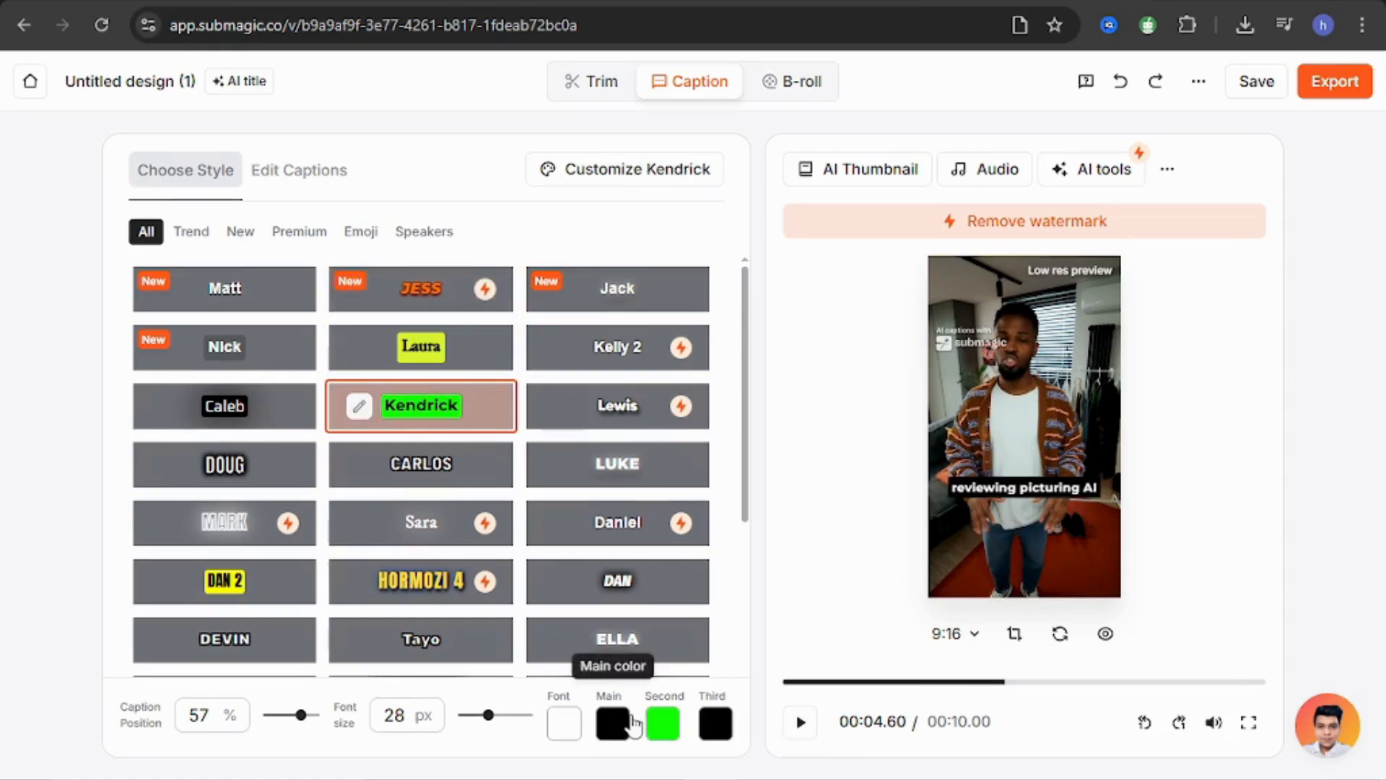
click(612, 725)
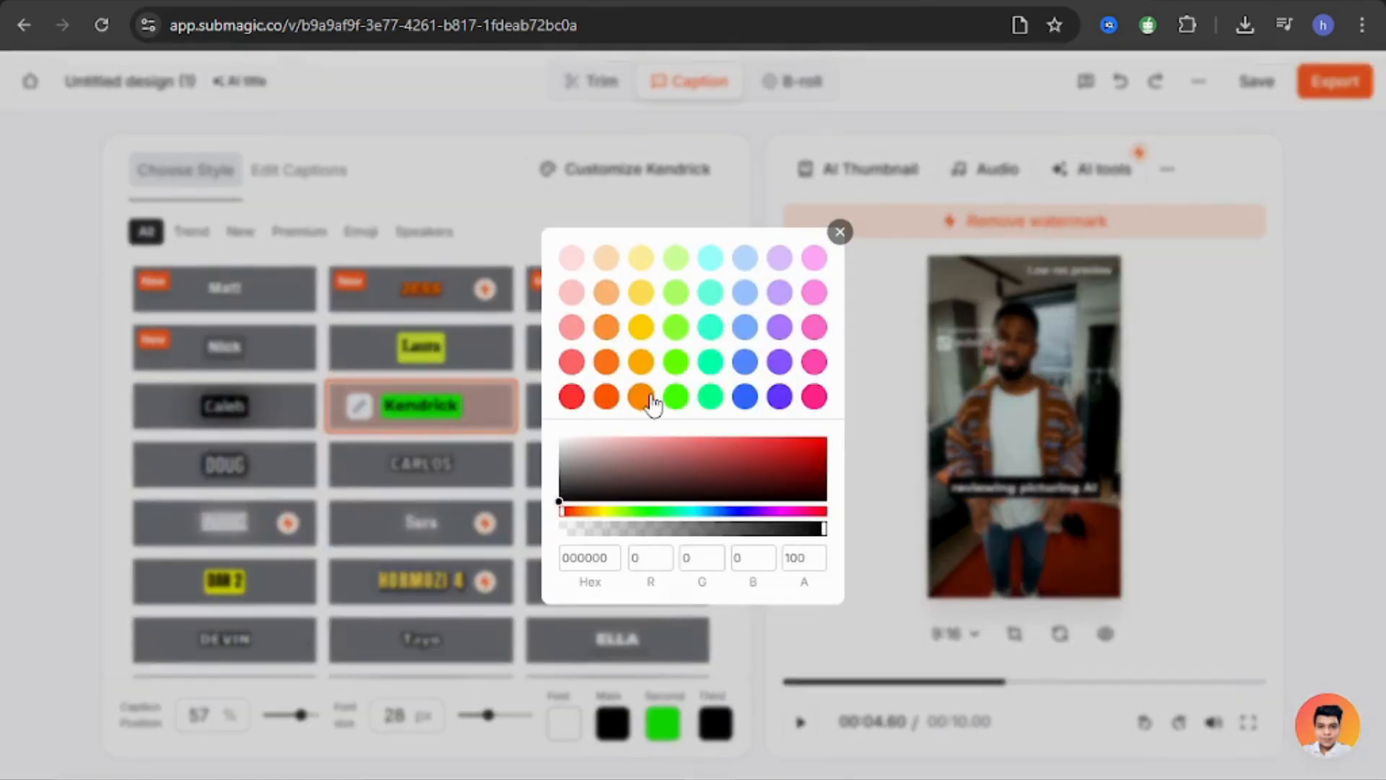
click(674, 365)
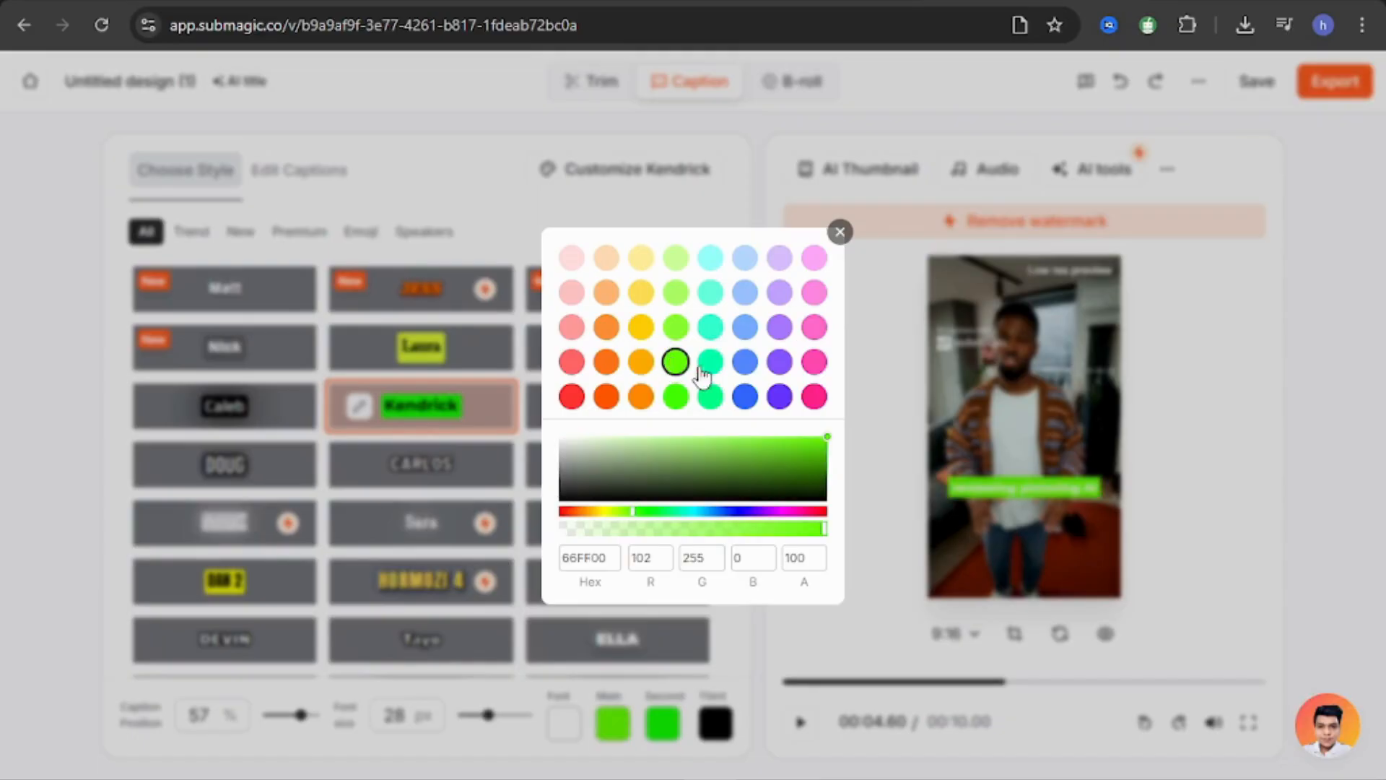
click(729, 626)
click(798, 724)
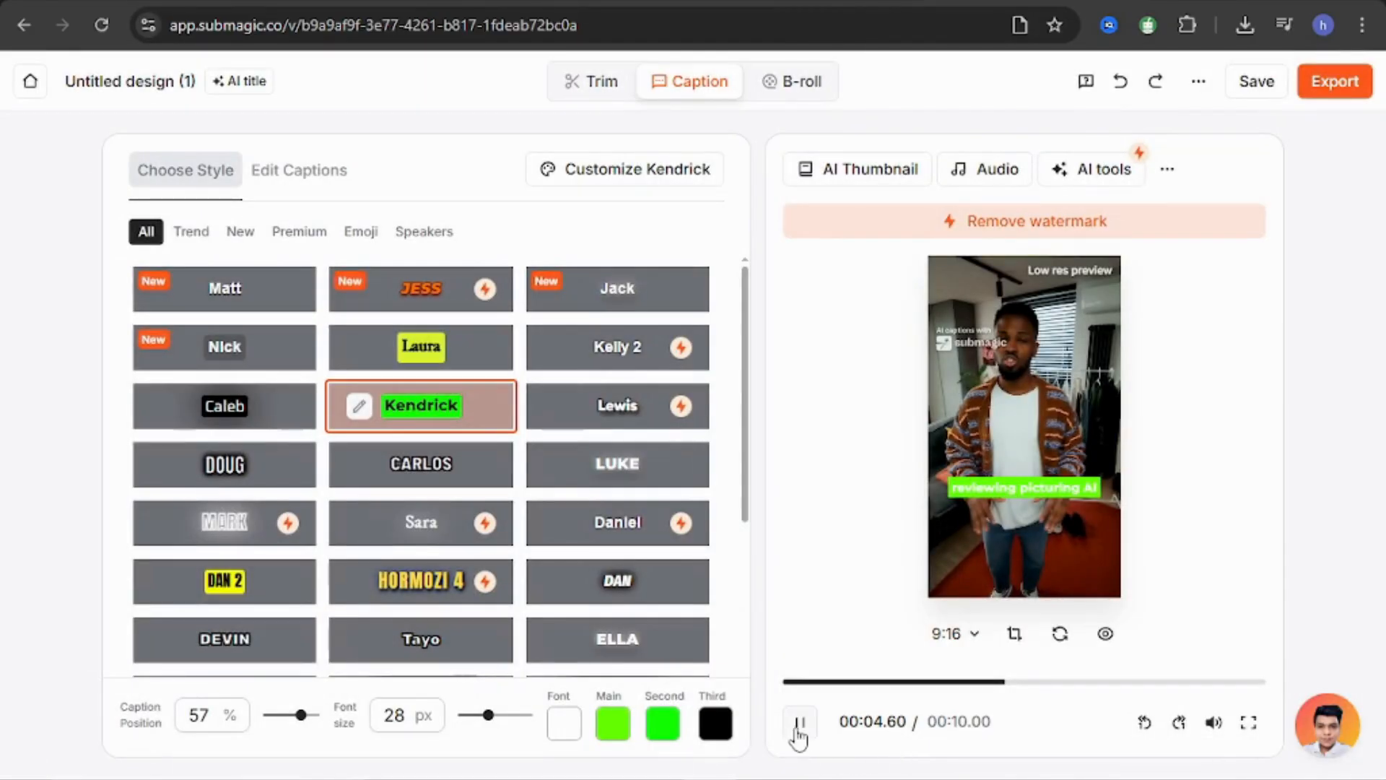
click(799, 722)
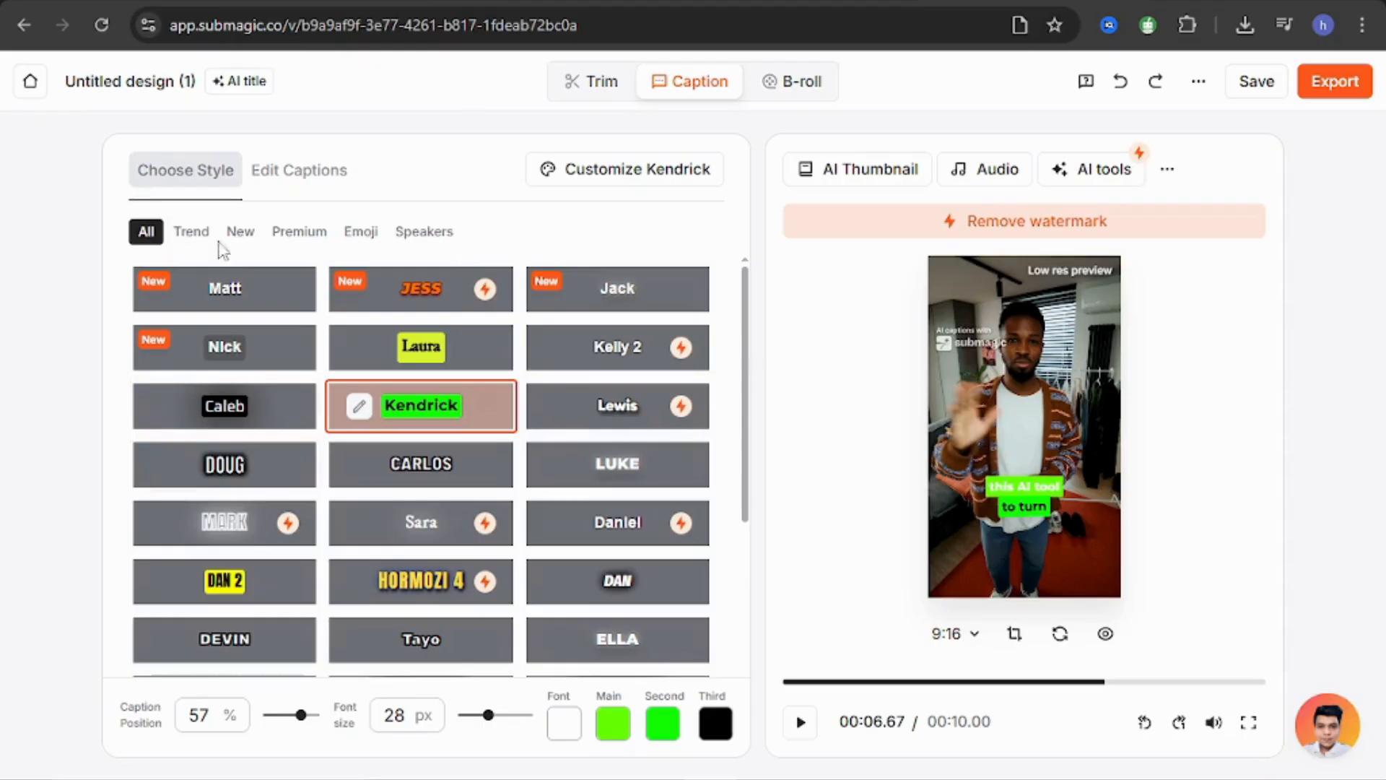
Apply the Leon caption style from the Trend category and preview it from the start of the video.
click(191, 232)
click(609, 406)
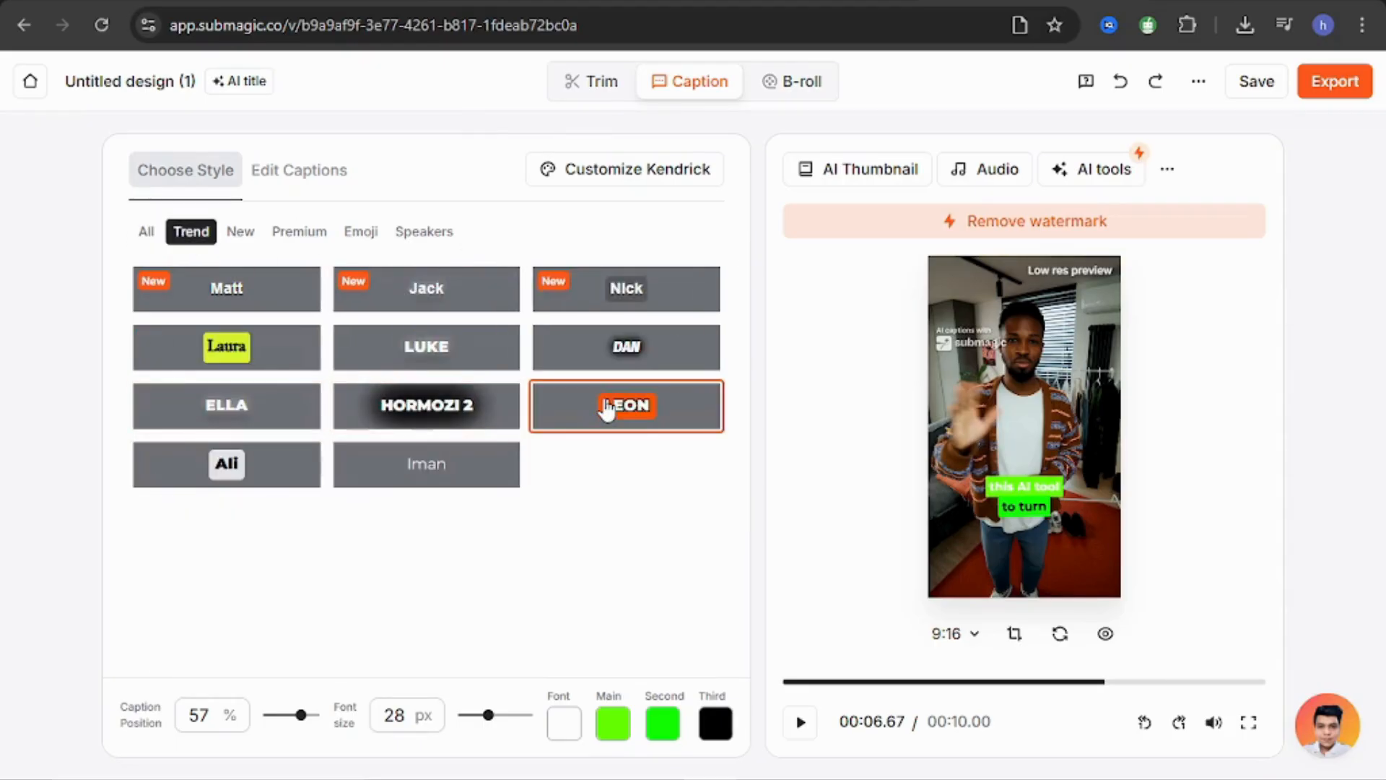
click(800, 722)
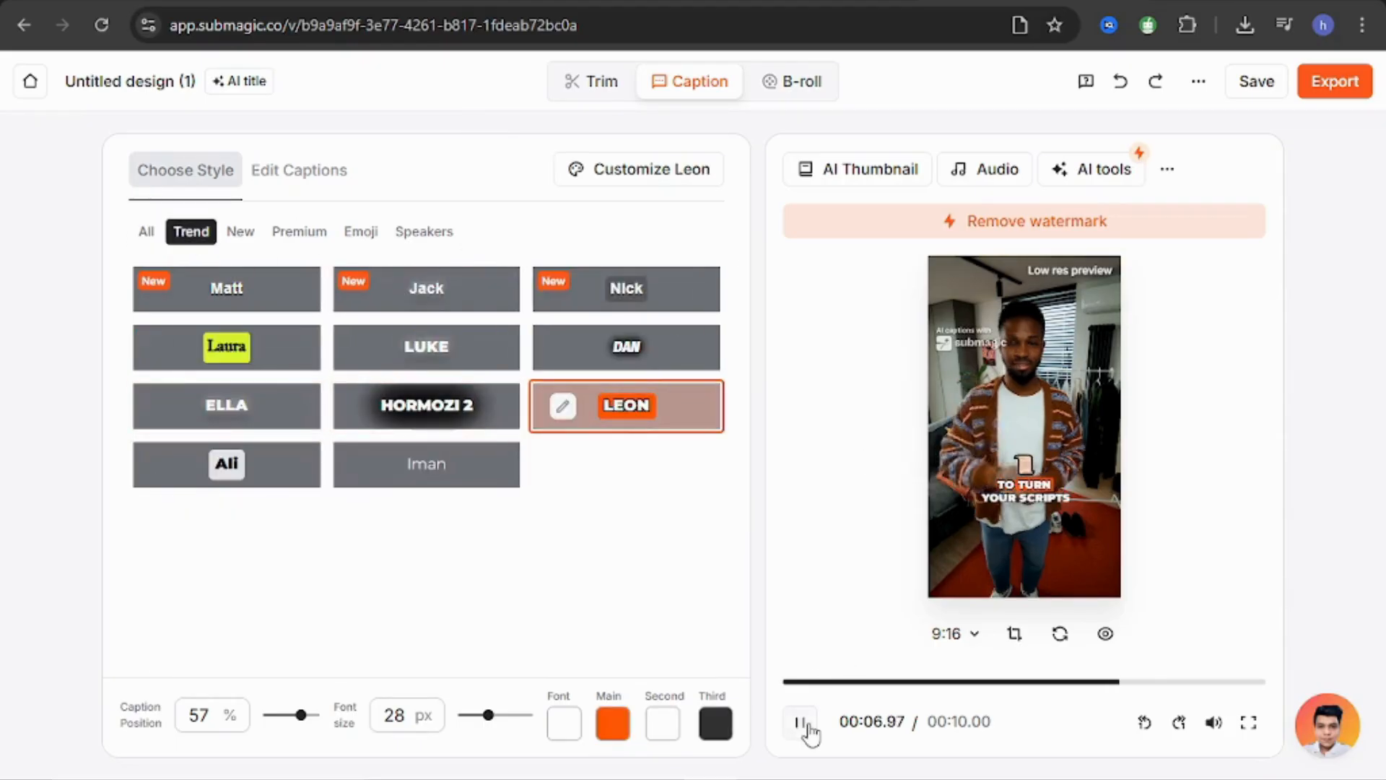
click(800, 722)
drag(864, 684, 765, 680)
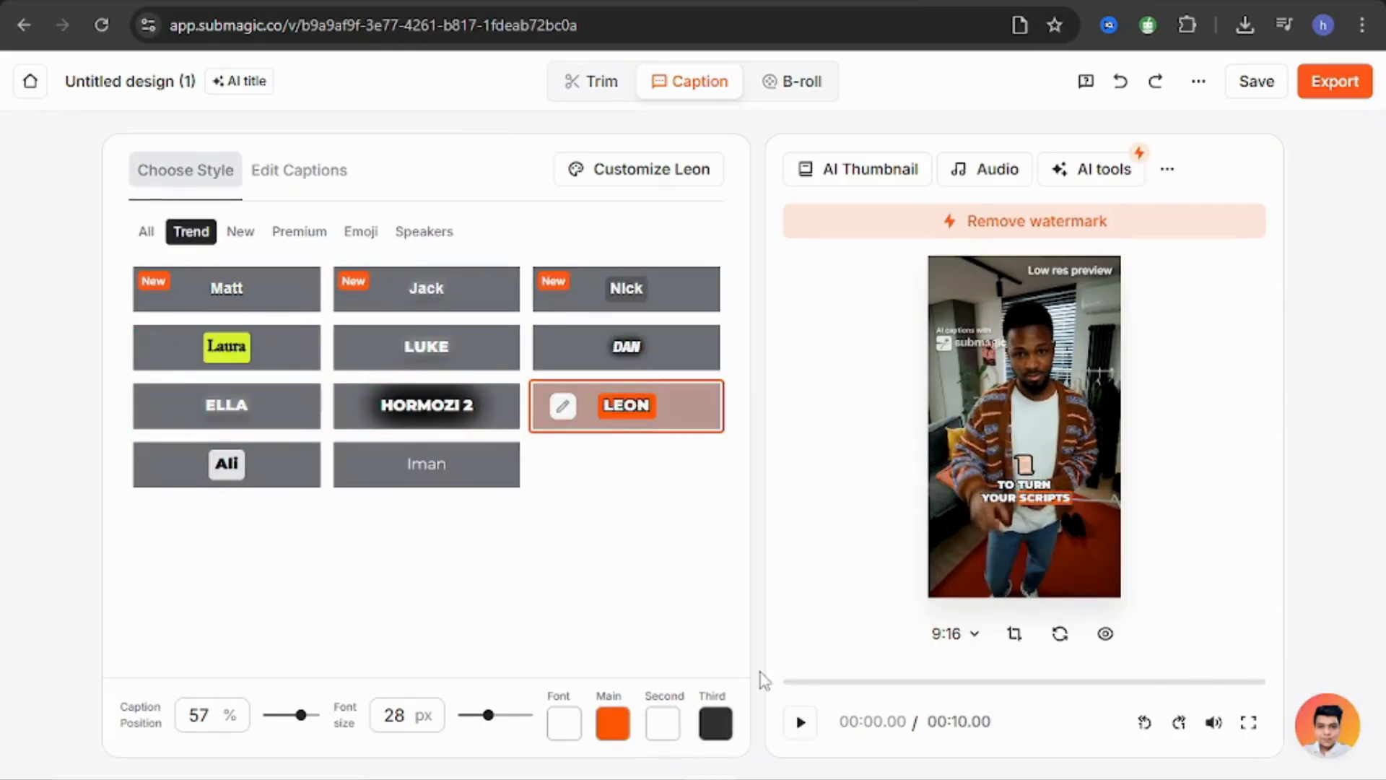
click(800, 722)
click(800, 722)
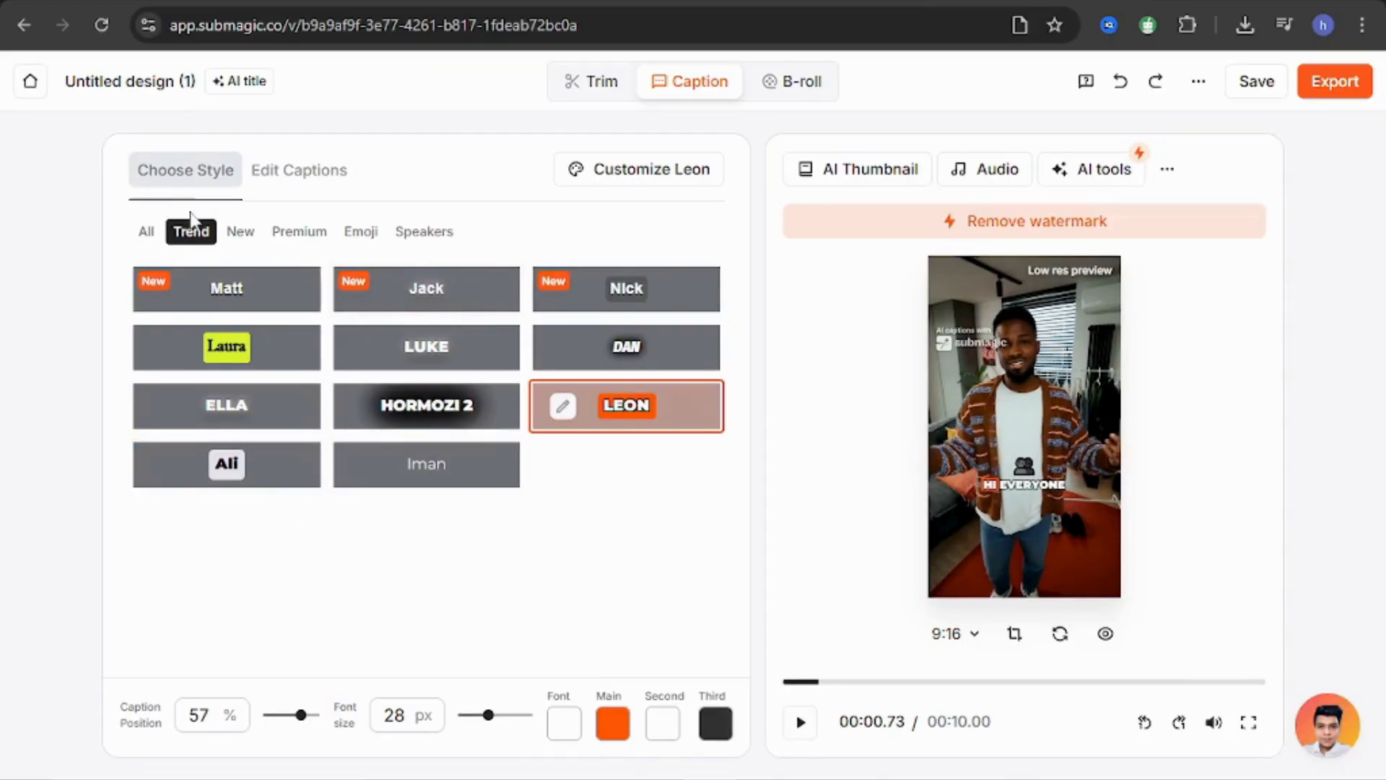
Browse the caption styles in the New, Premium, Emoji and Speakers categories.
click(239, 230)
click(301, 232)
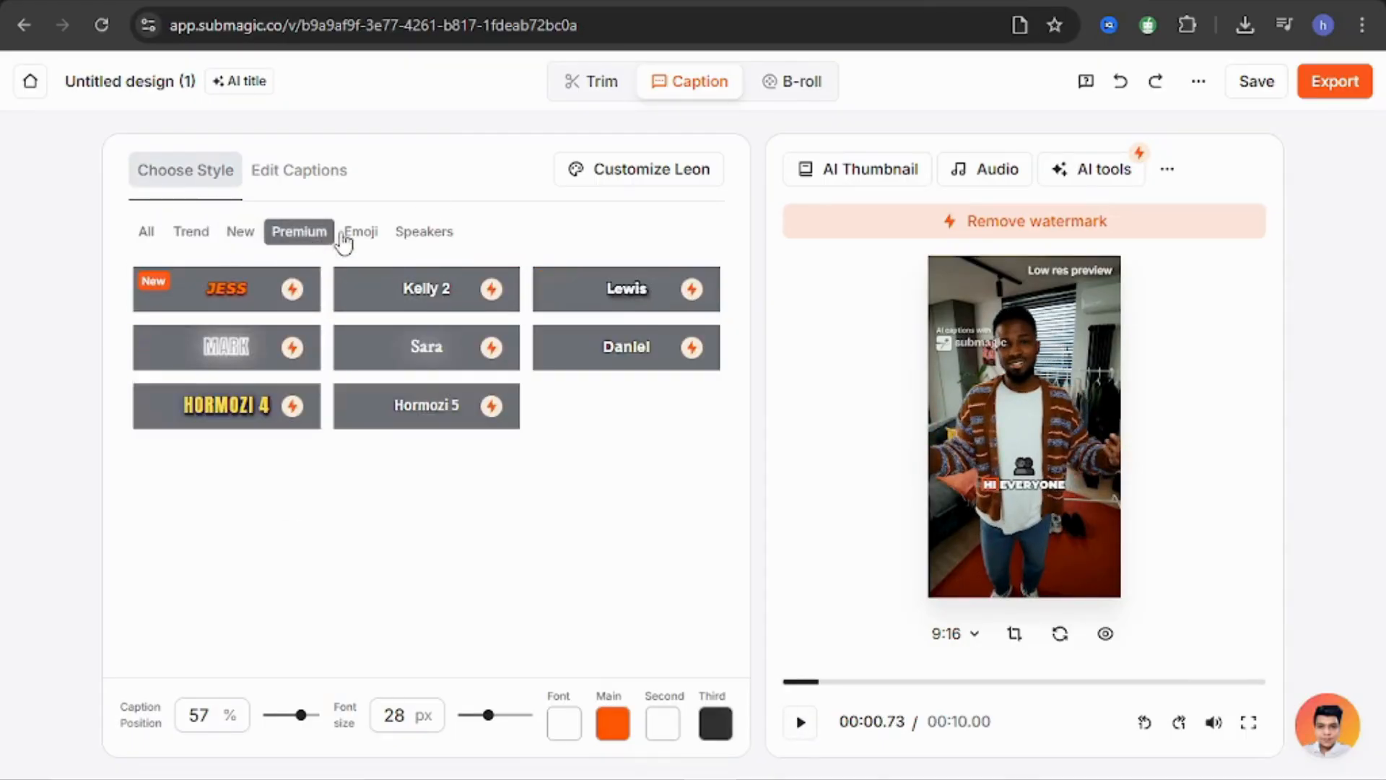
click(366, 232)
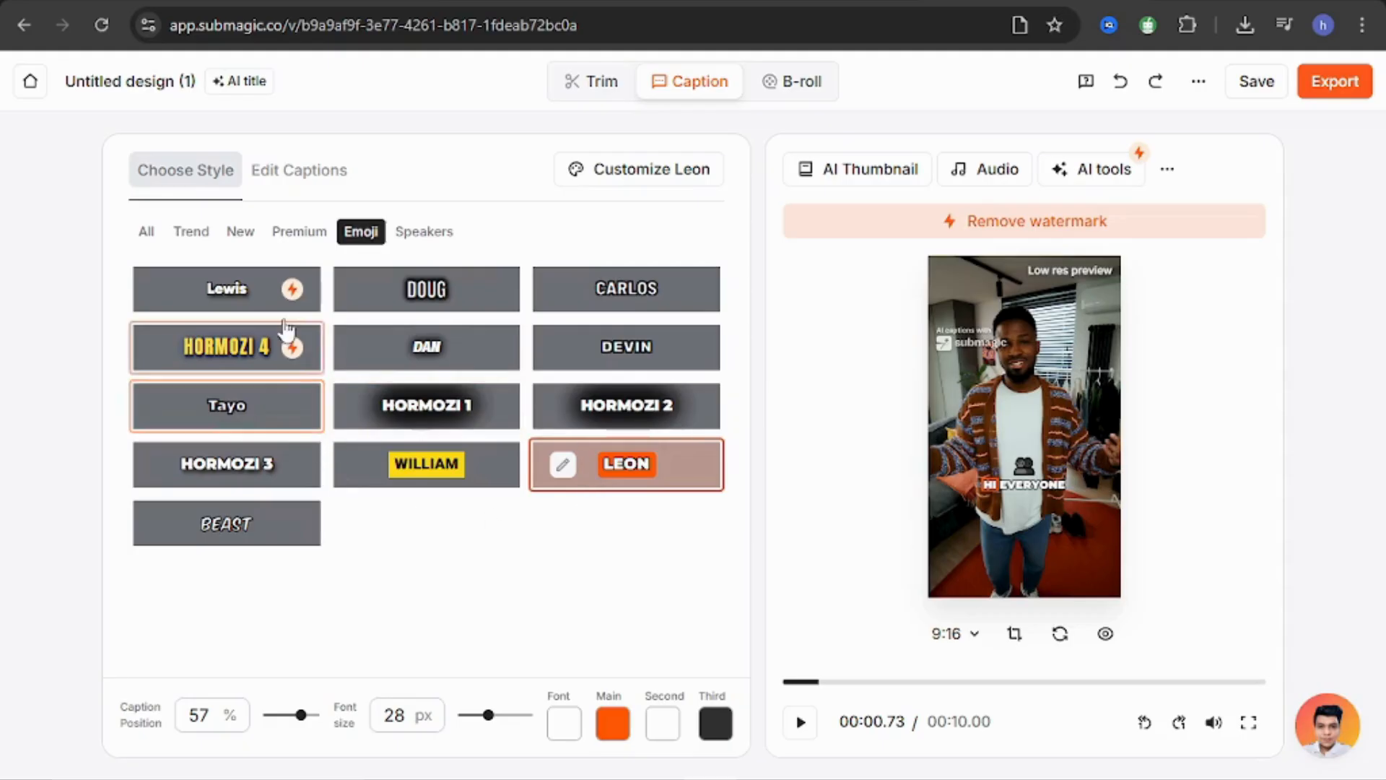
click(437, 242)
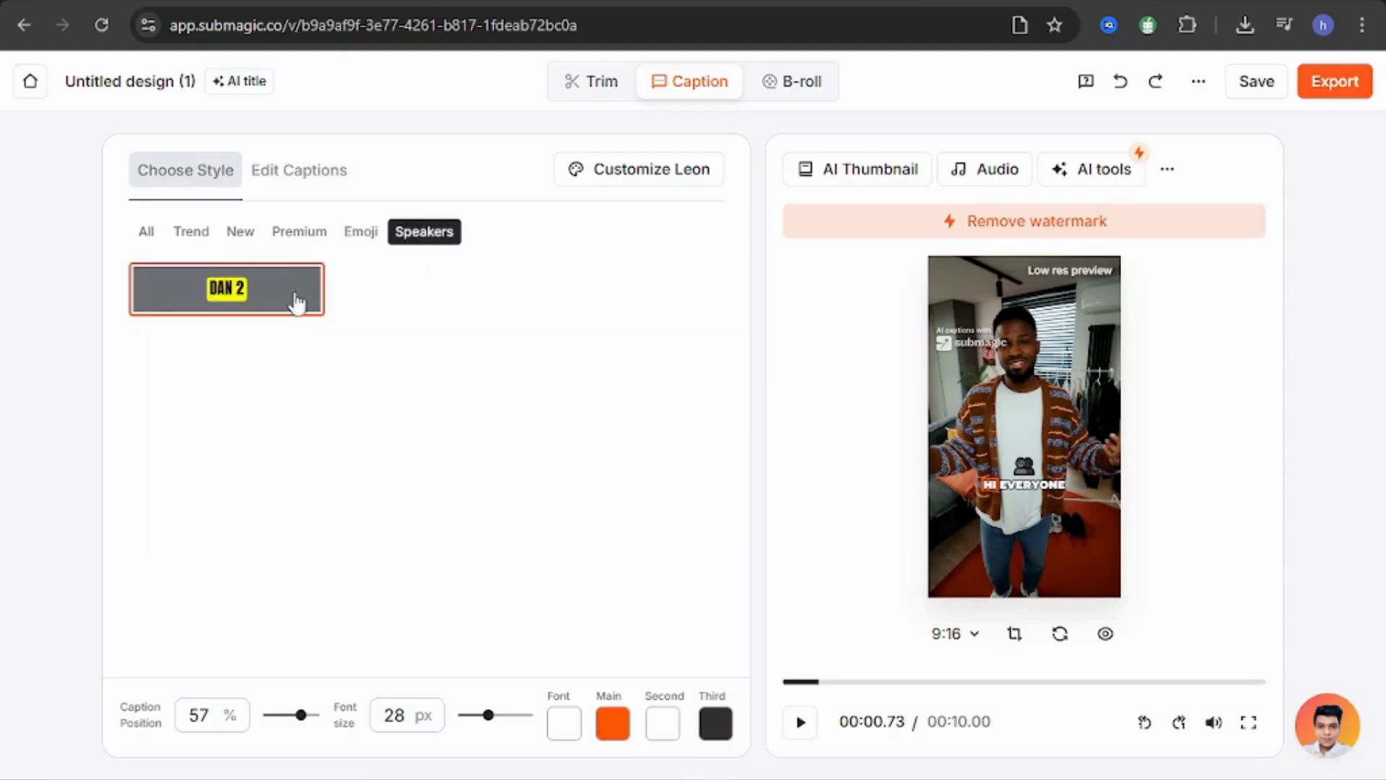
Review the caption lines for editing, generate an AI hook title, and return playback to the beginning of the video.
click(294, 189)
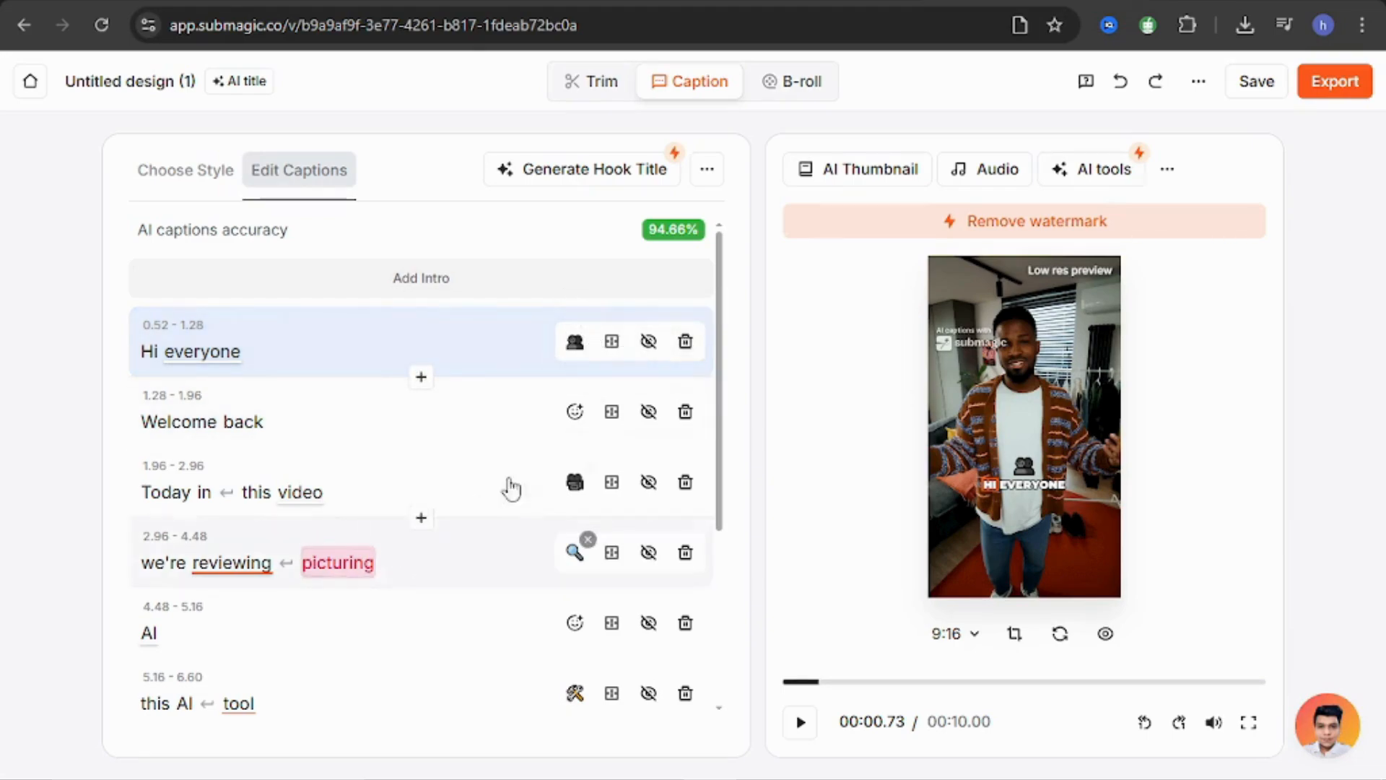
scroll(725, 382, down, 1)
scroll(721, 424, up, 1)
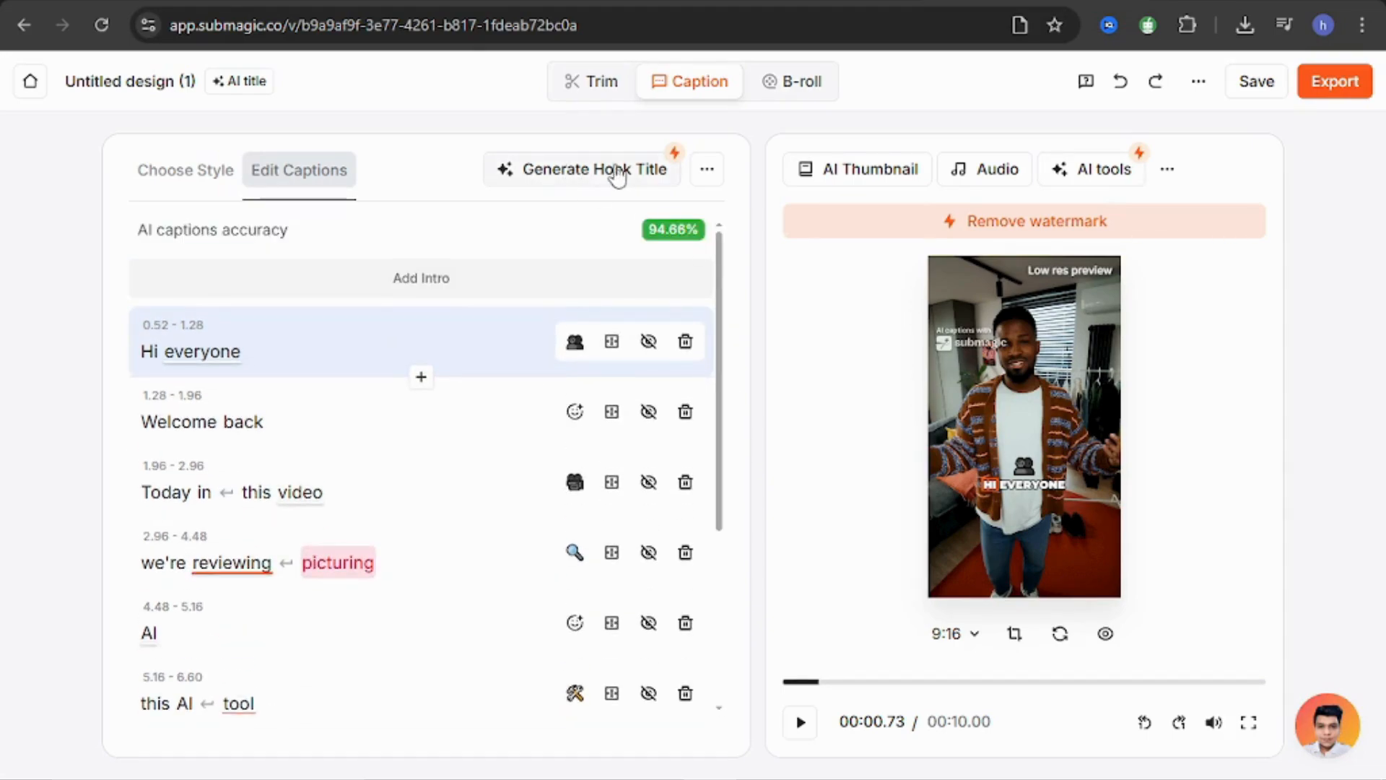
click(619, 175)
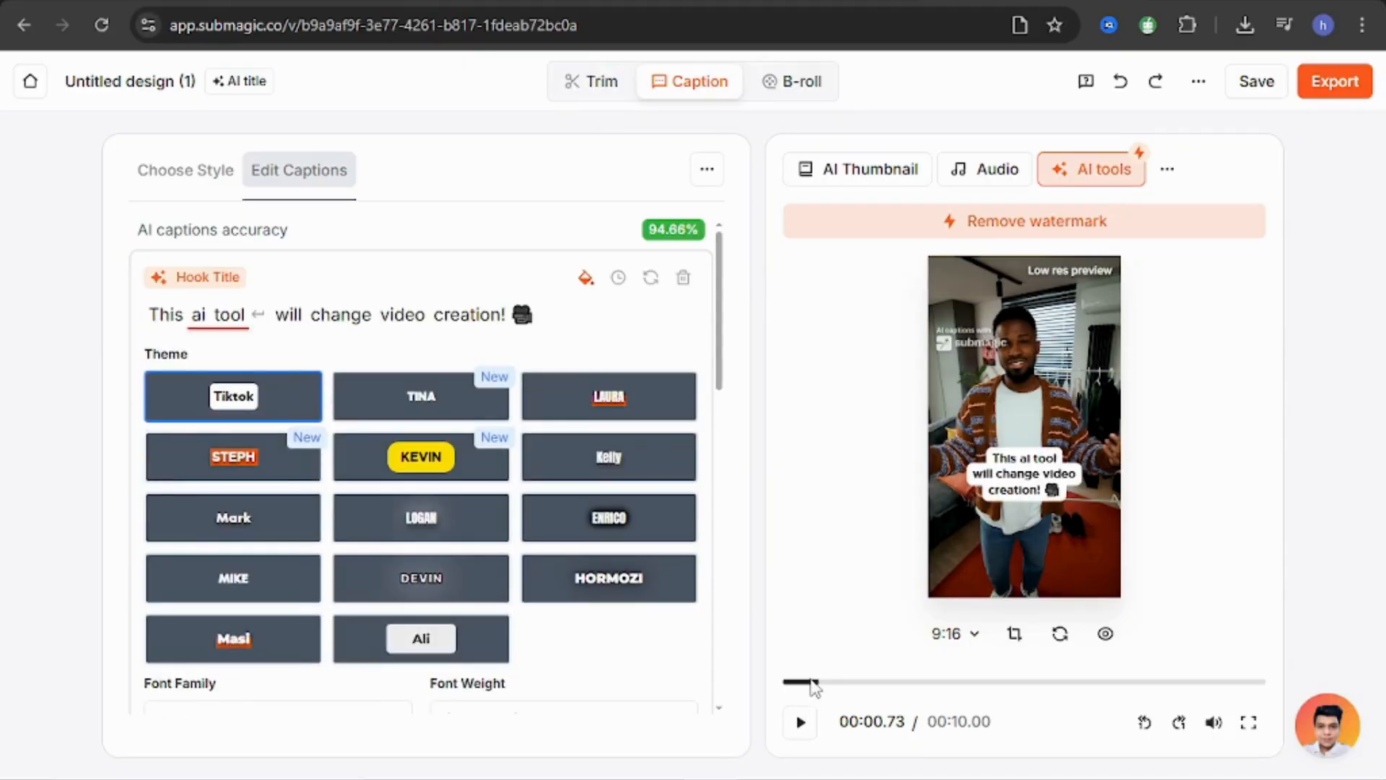
drag(809, 680, 764, 676)
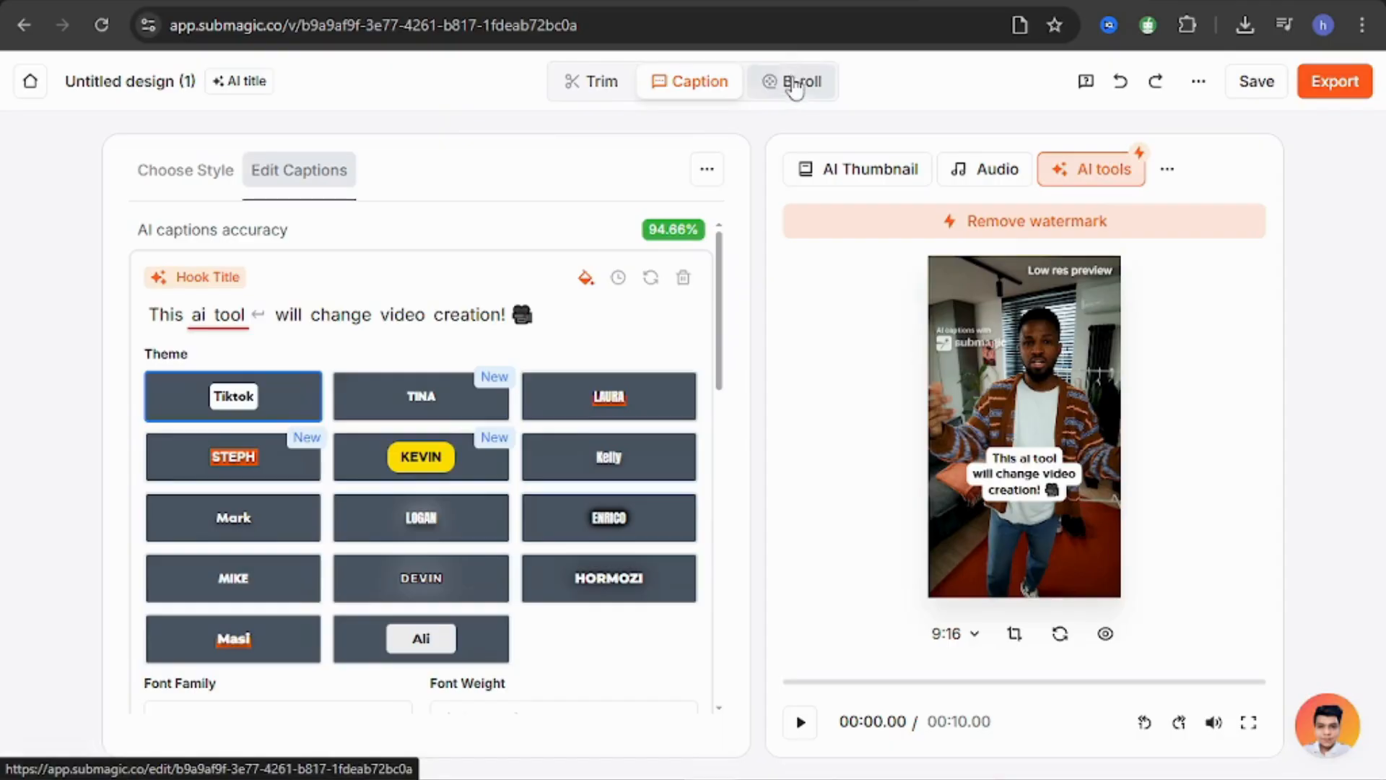
Generate Magic B-rolls for the scenes at 50% with Premium video type and transitions enabled, and play the video to check them.
click(795, 87)
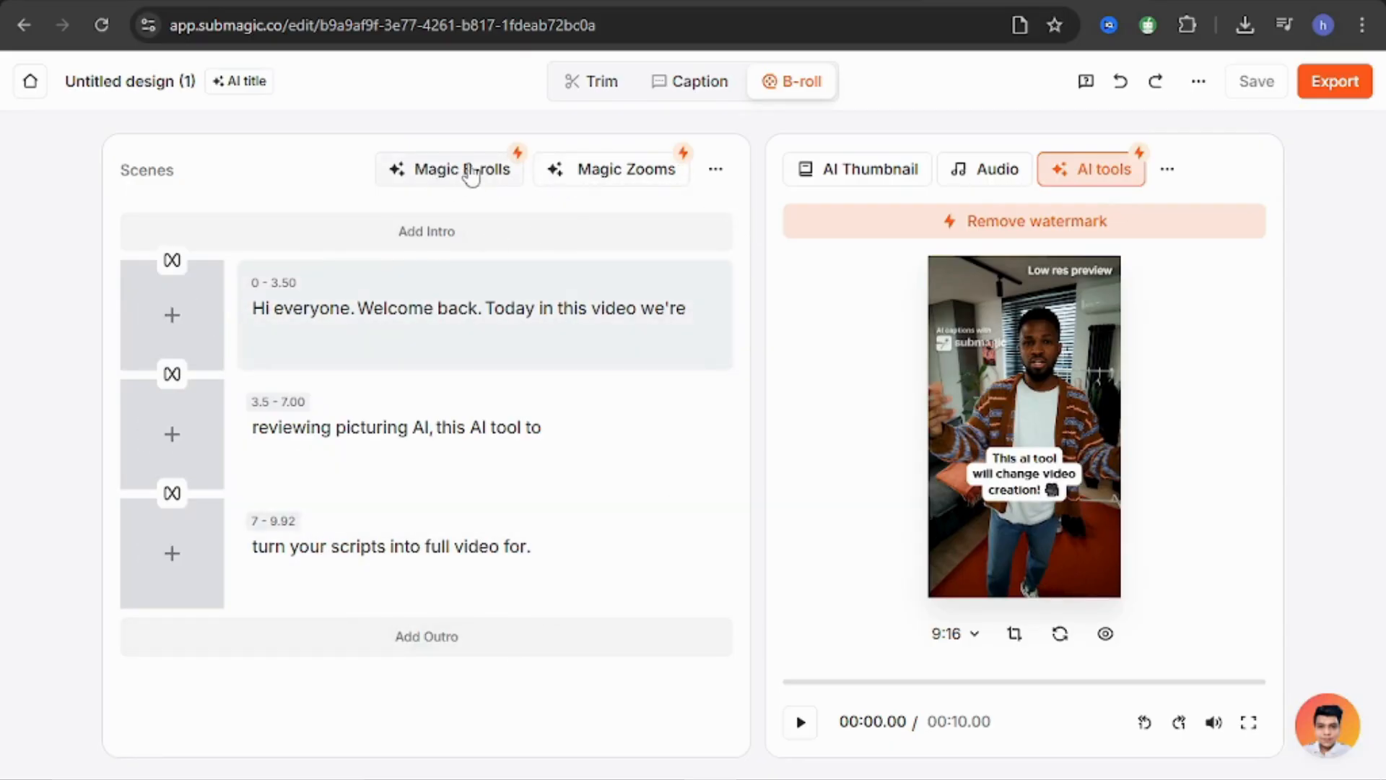
click(471, 174)
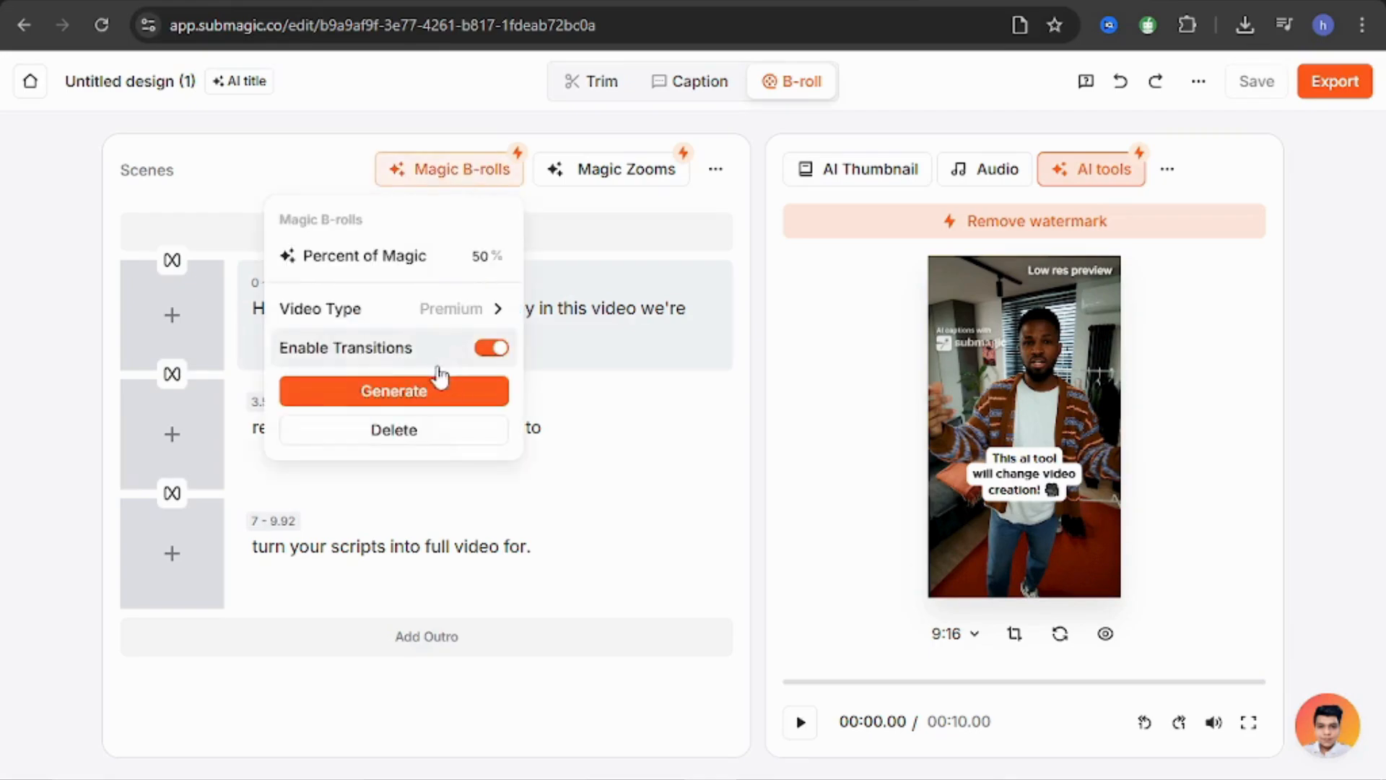
click(420, 397)
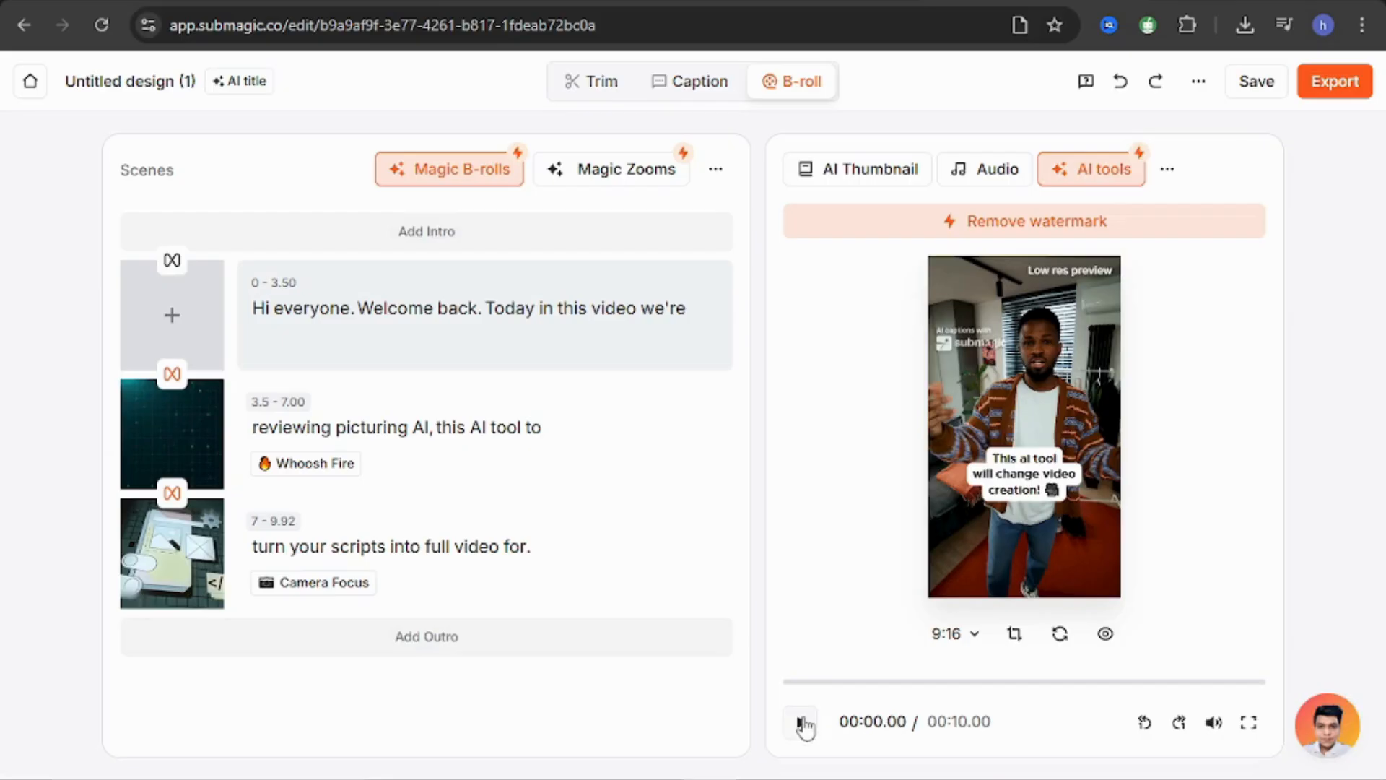
click(802, 723)
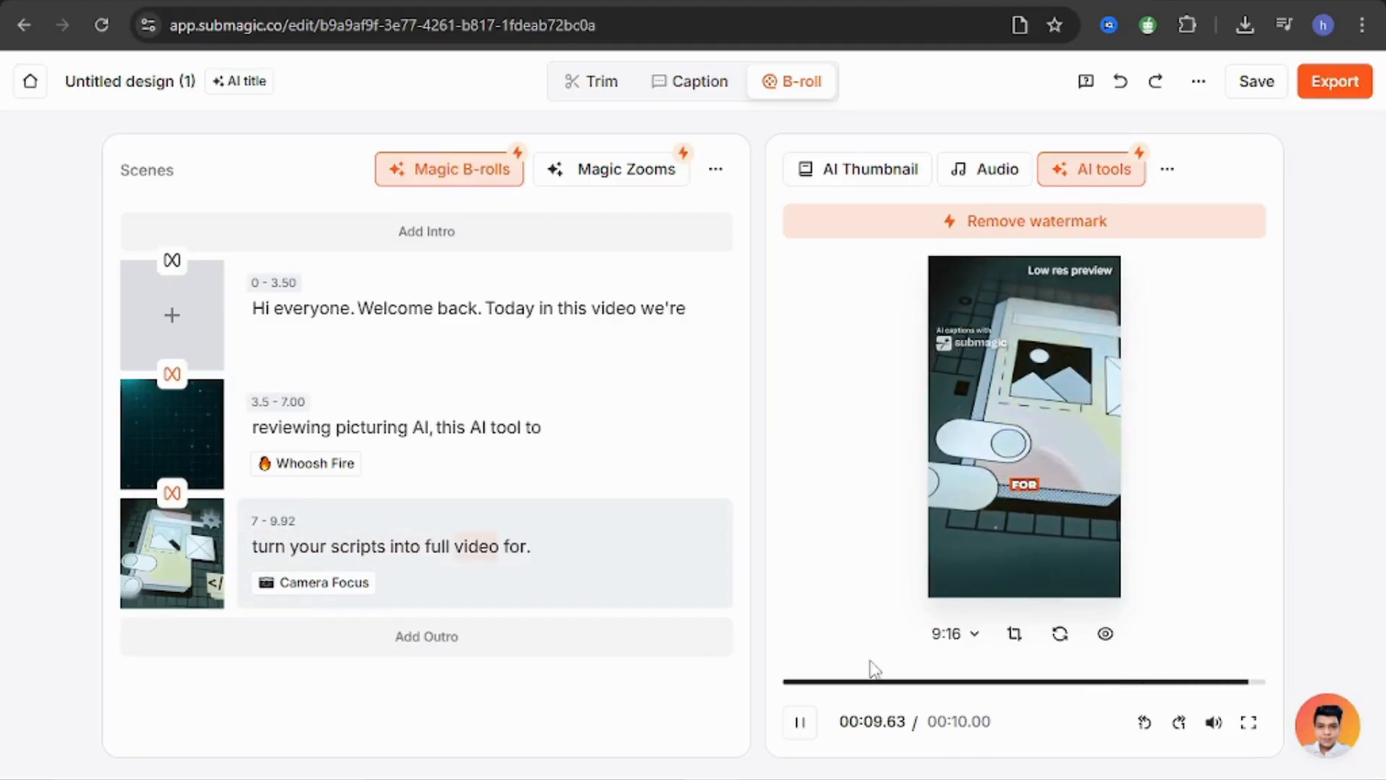
click(799, 722)
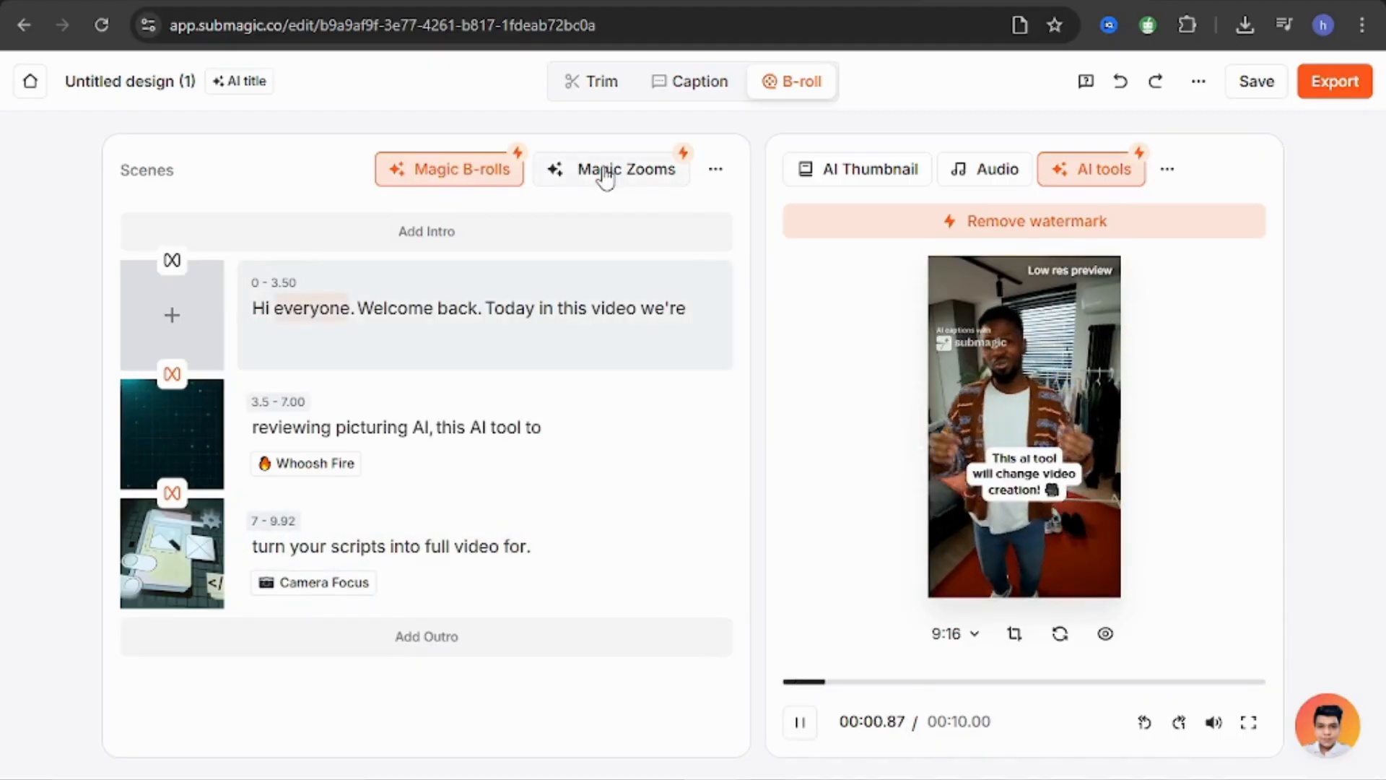
Add Magic Zooms to the scenes and pause playback near the start of the video.
click(607, 170)
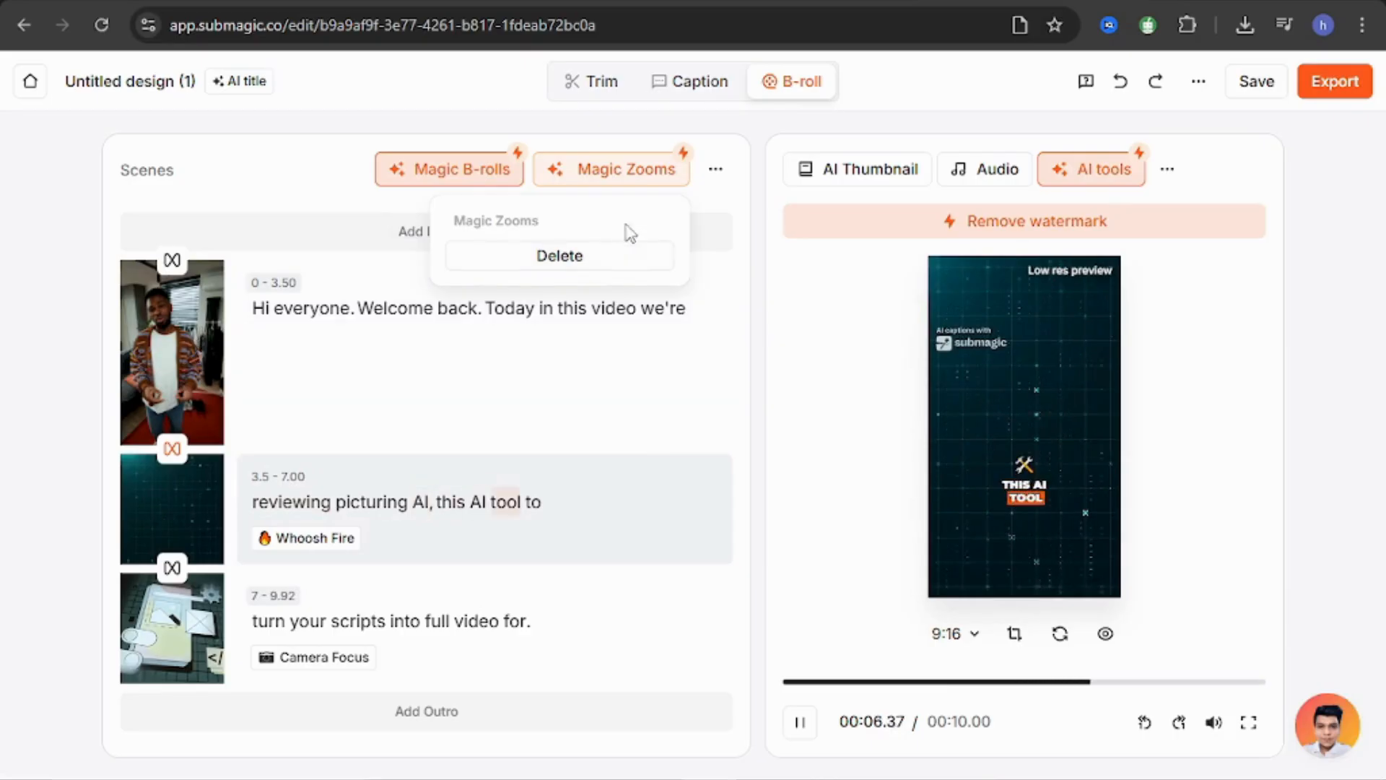
click(745, 180)
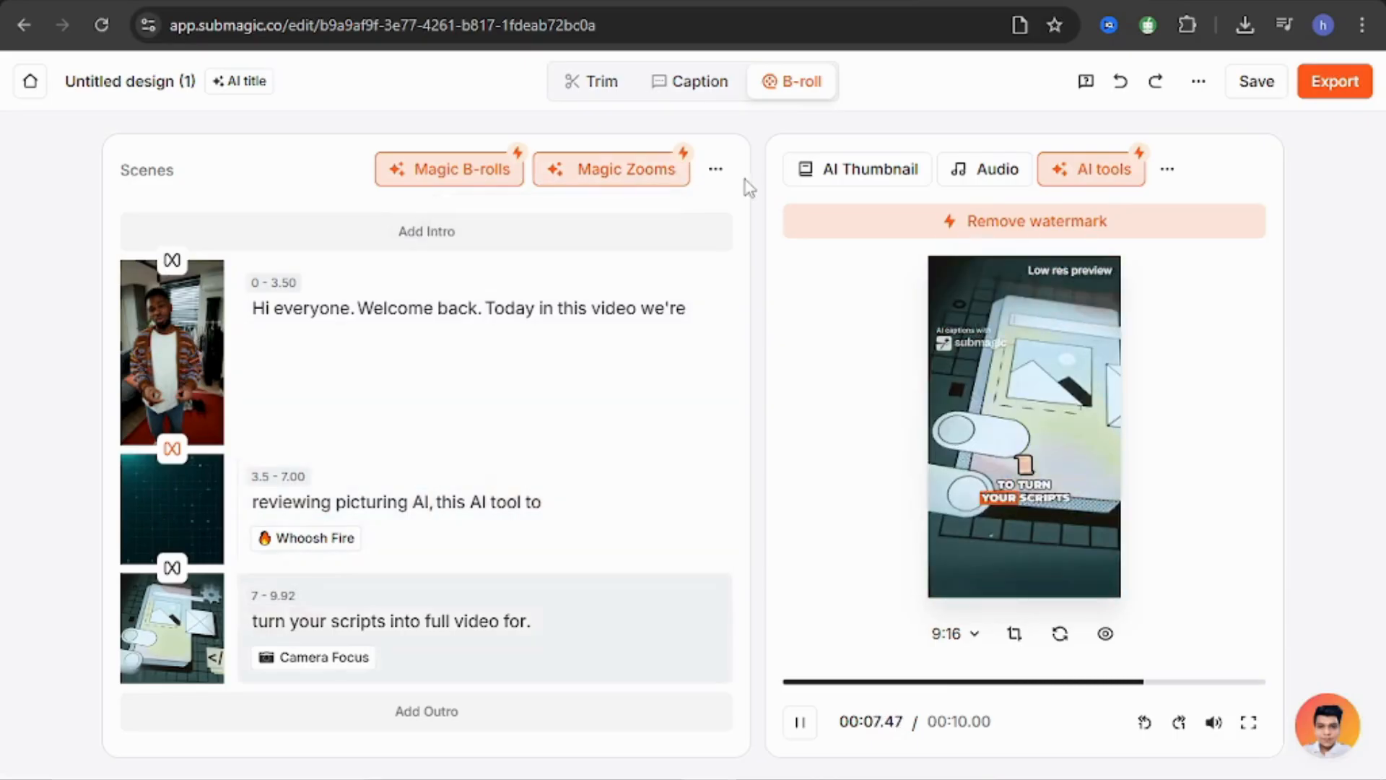
click(800, 723)
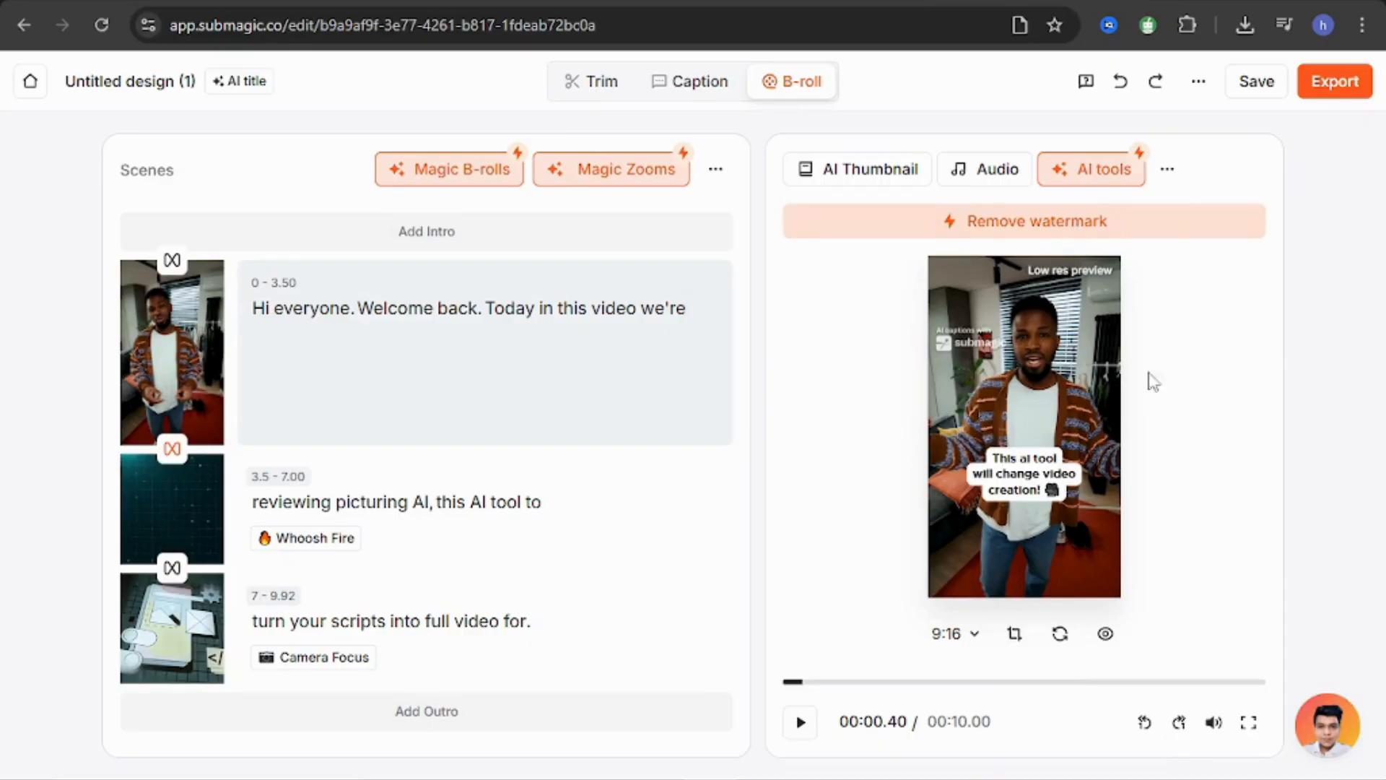
Check the preview display options, then watch the edited video in full screen and return to the editor.
click(1105, 634)
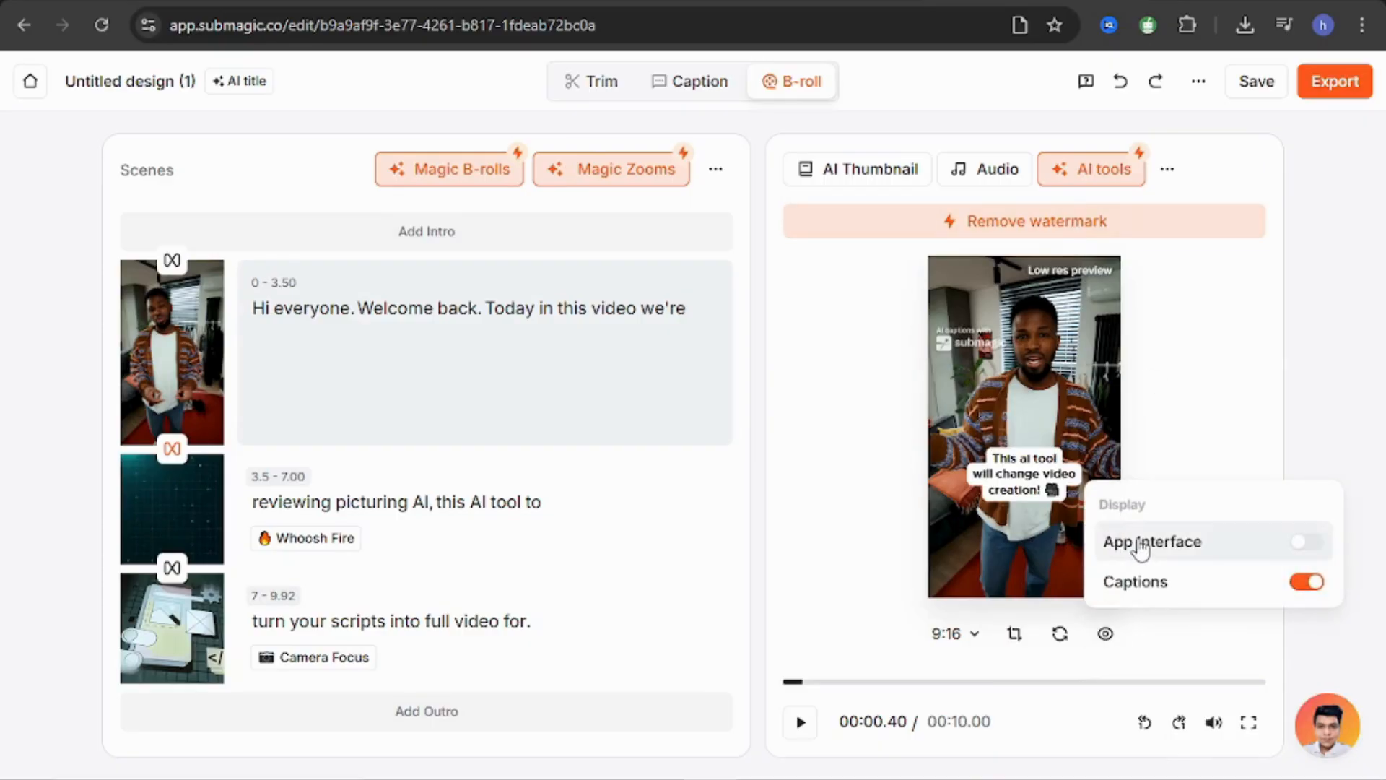
click(1054, 668)
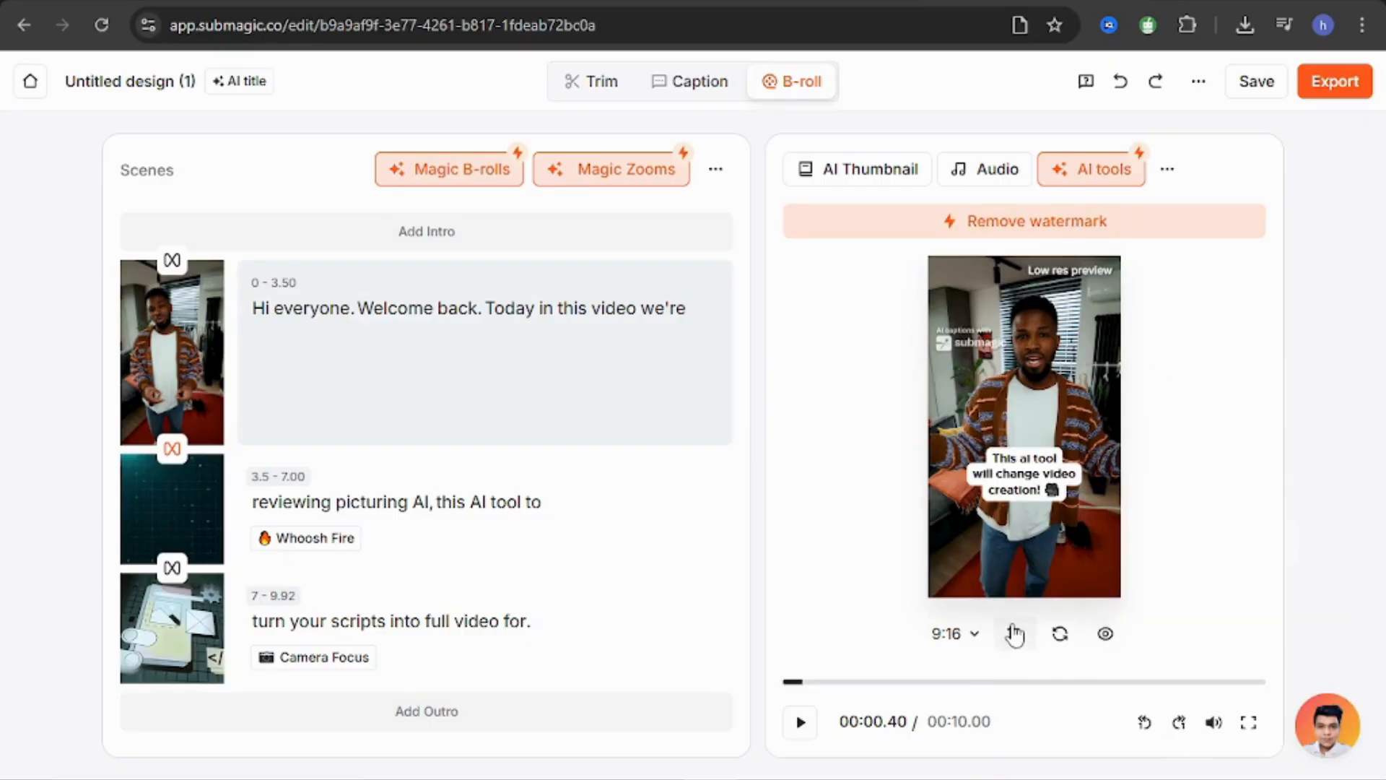
click(1240, 718)
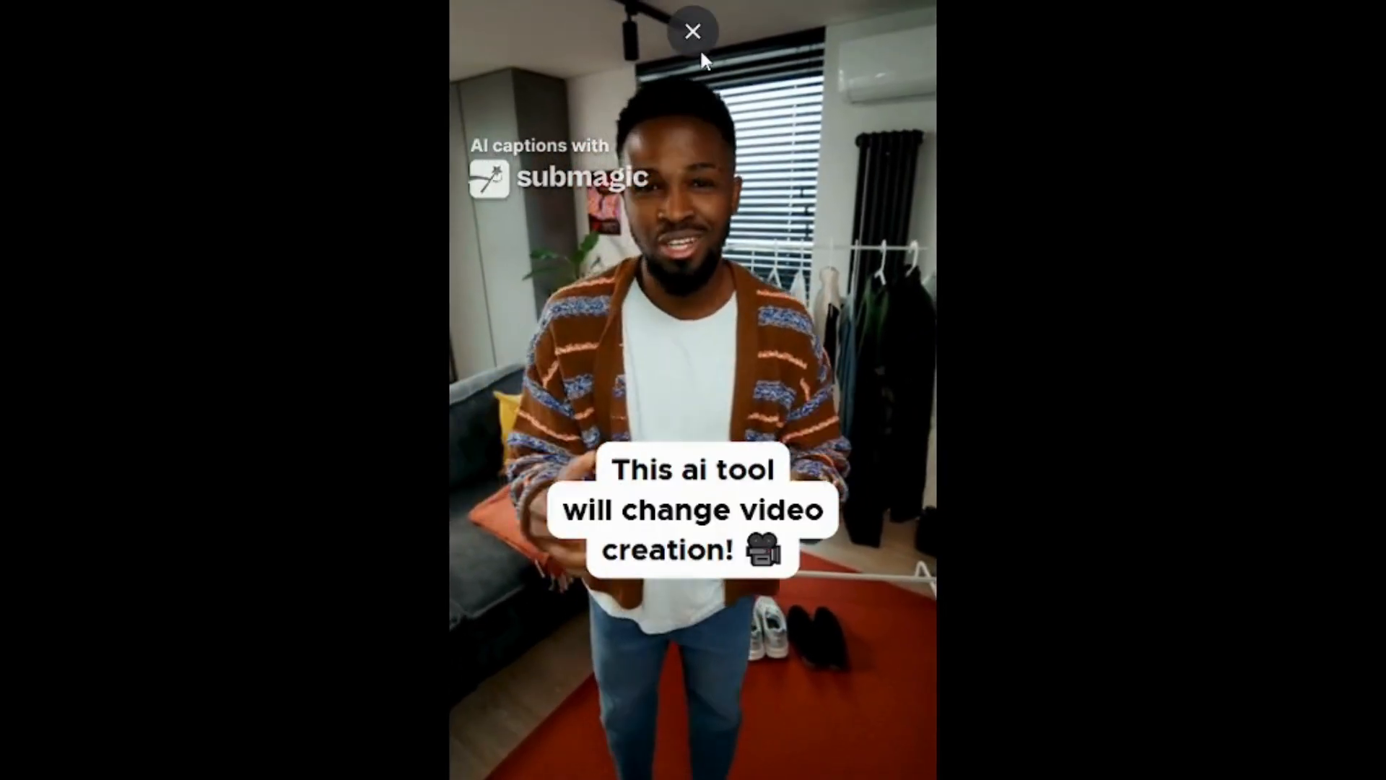
click(697, 33)
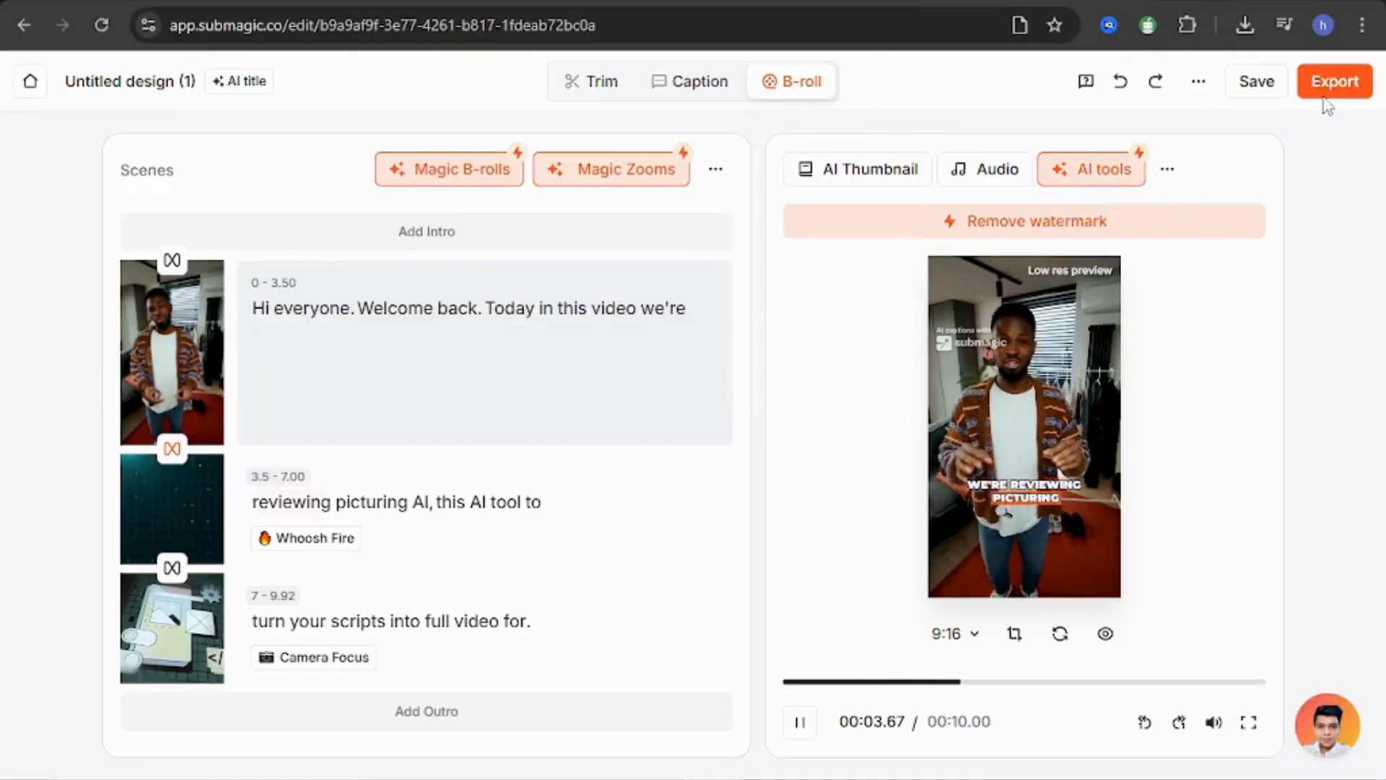
Review the export settings and the available video quality options without exporting.
click(1332, 88)
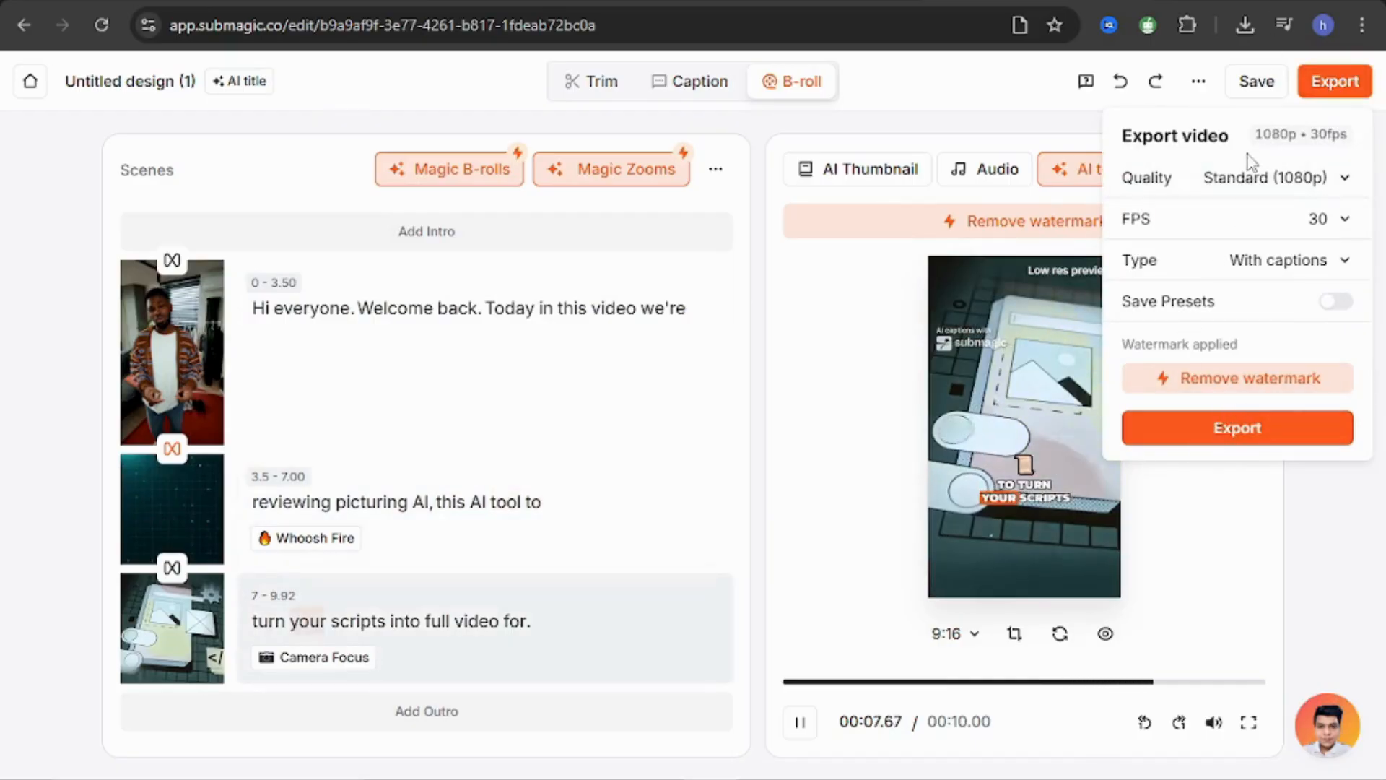
click(1247, 180)
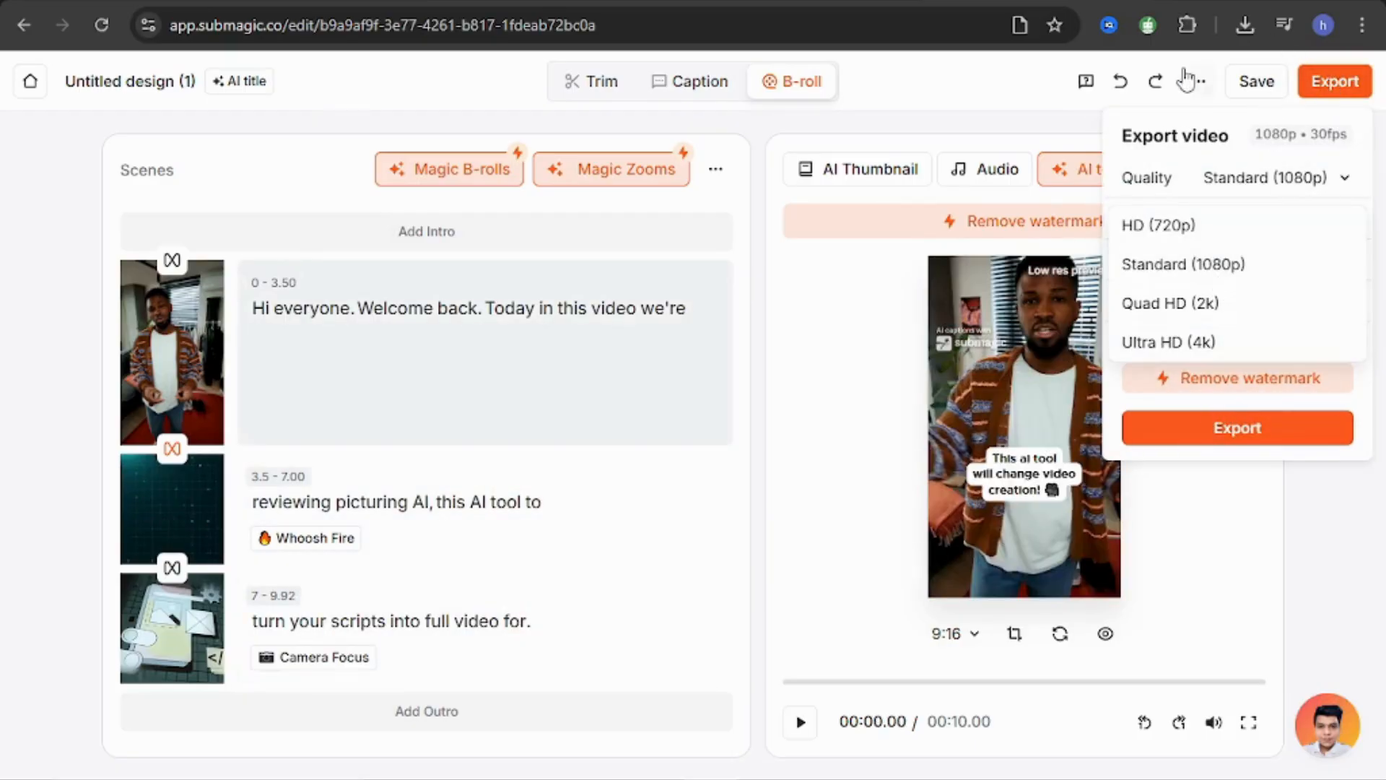
click(1008, 97)
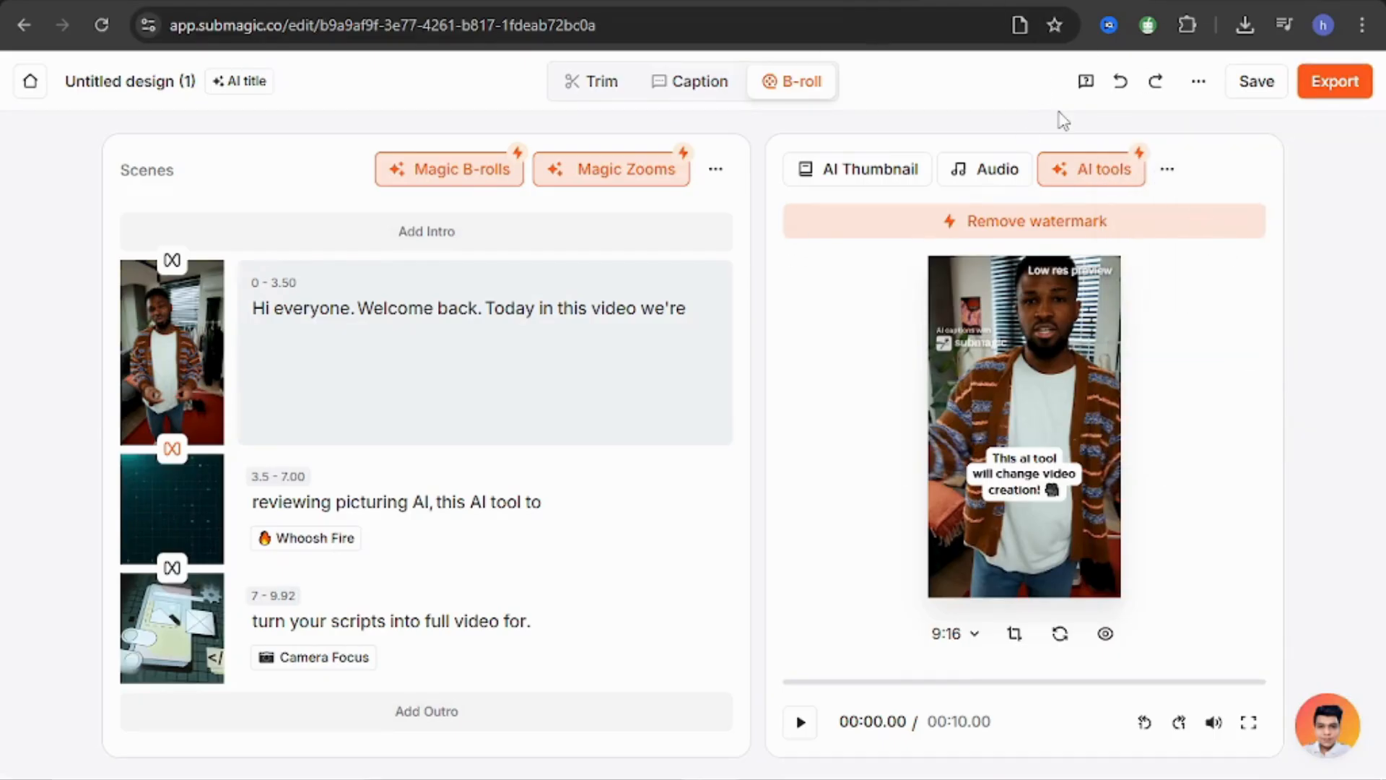
Return to the dashboard and start an AI Auto Edit project with the Ella template.
click(15, 23)
click(14, 19)
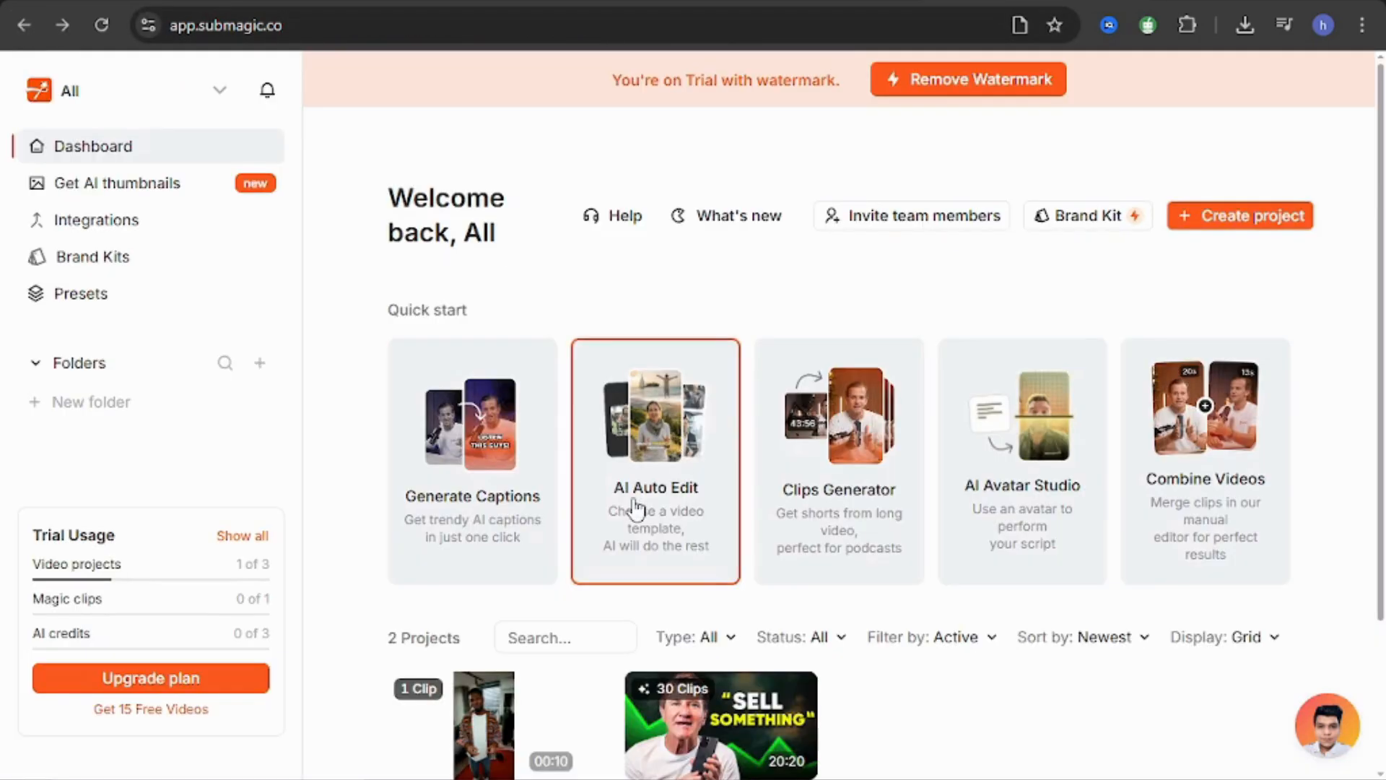
click(653, 498)
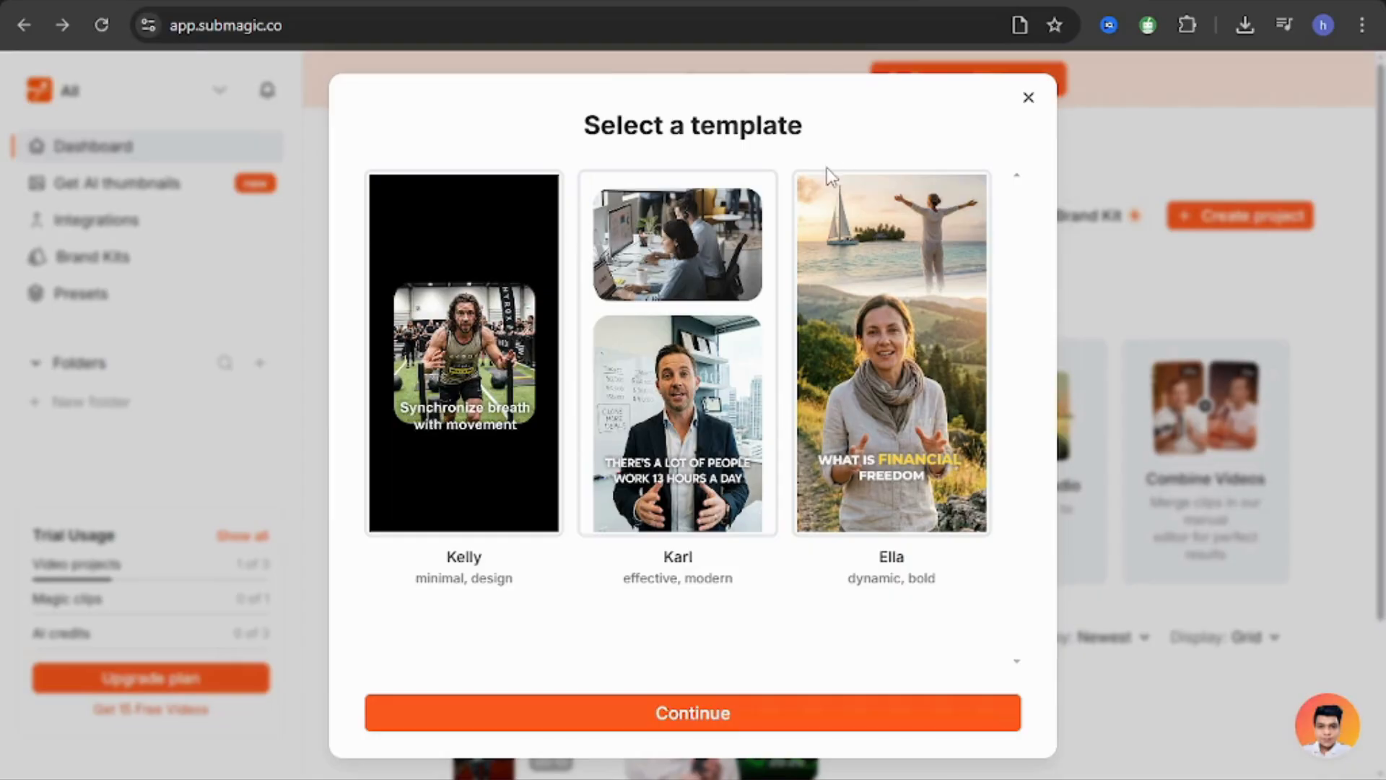
click(892, 318)
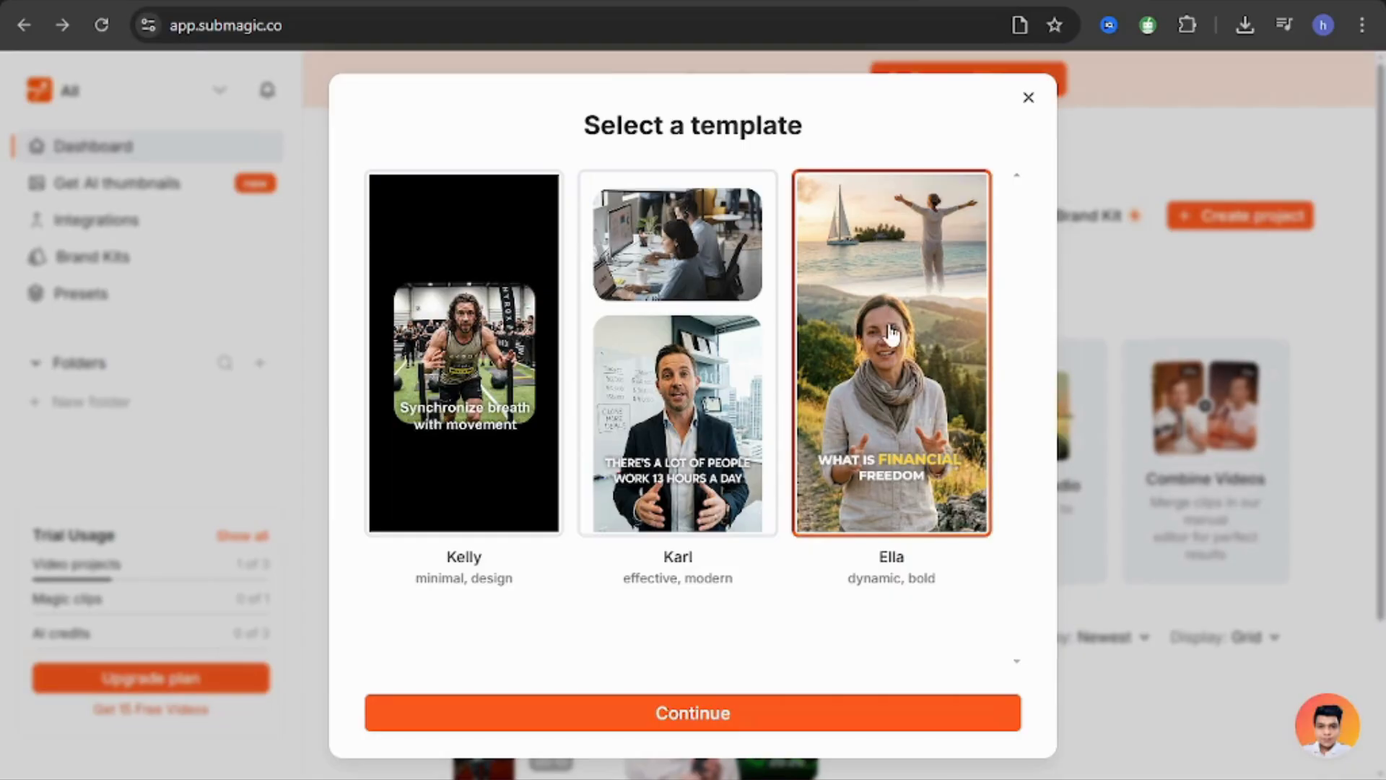
click(722, 723)
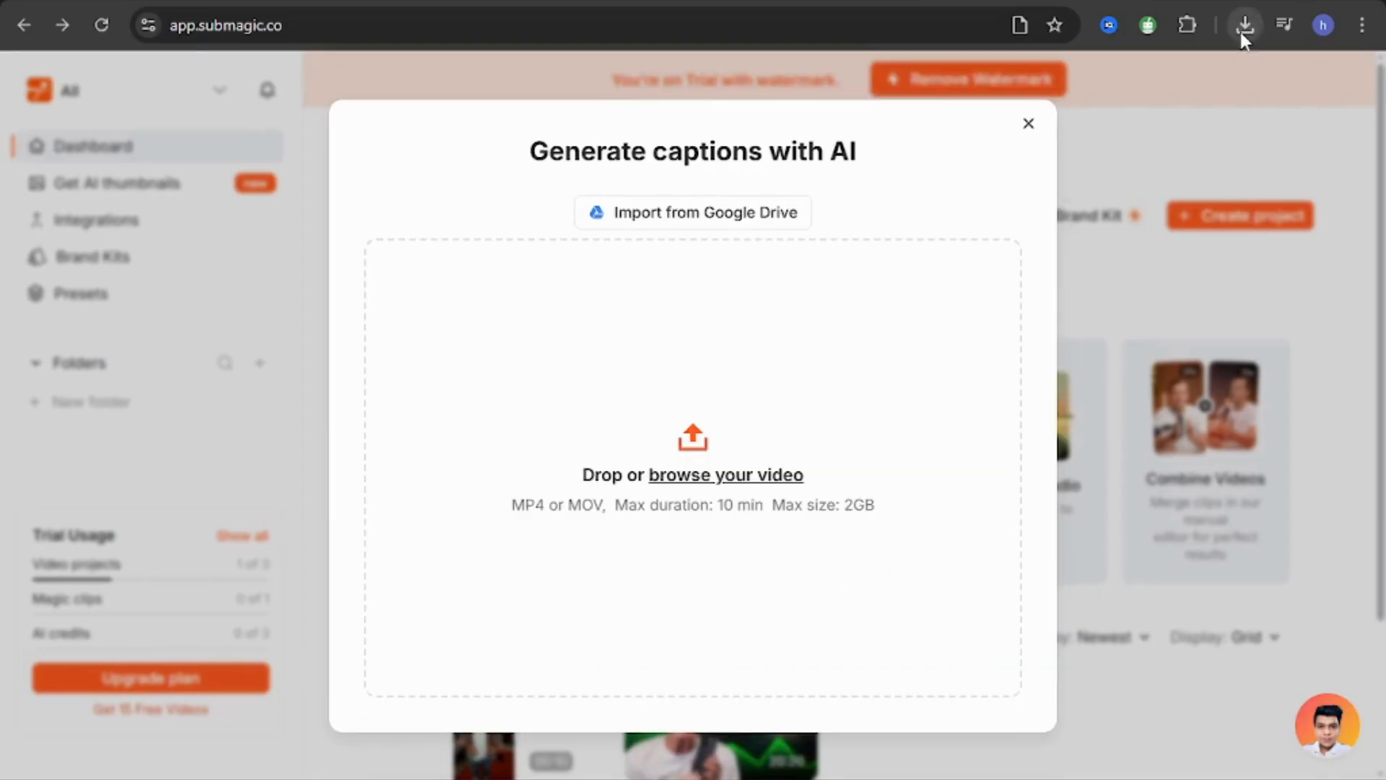
Upload the recently downloaded Untitled design (1).mp4, generate captions with English as source language, and view the result in full screen.
click(1245, 25)
drag(1104, 123, 743, 381)
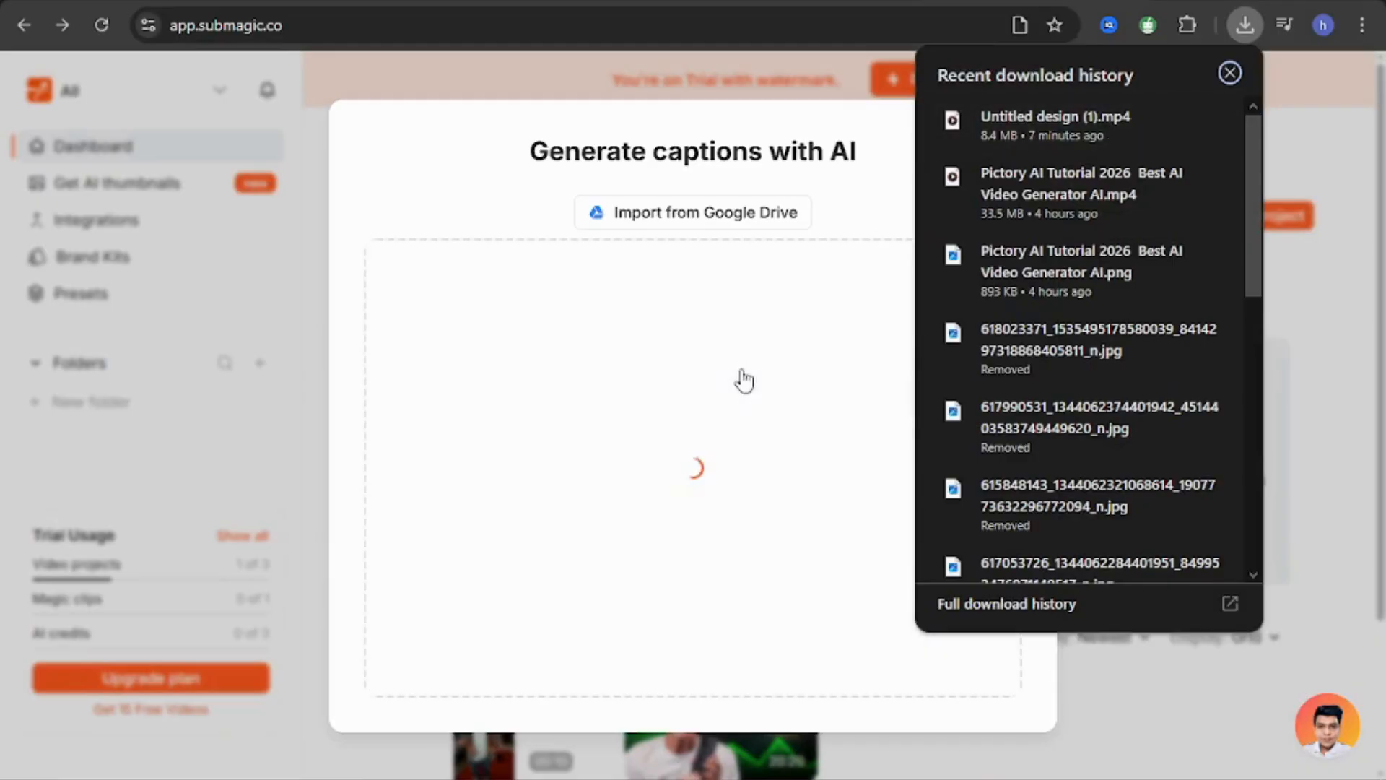
click(485, 125)
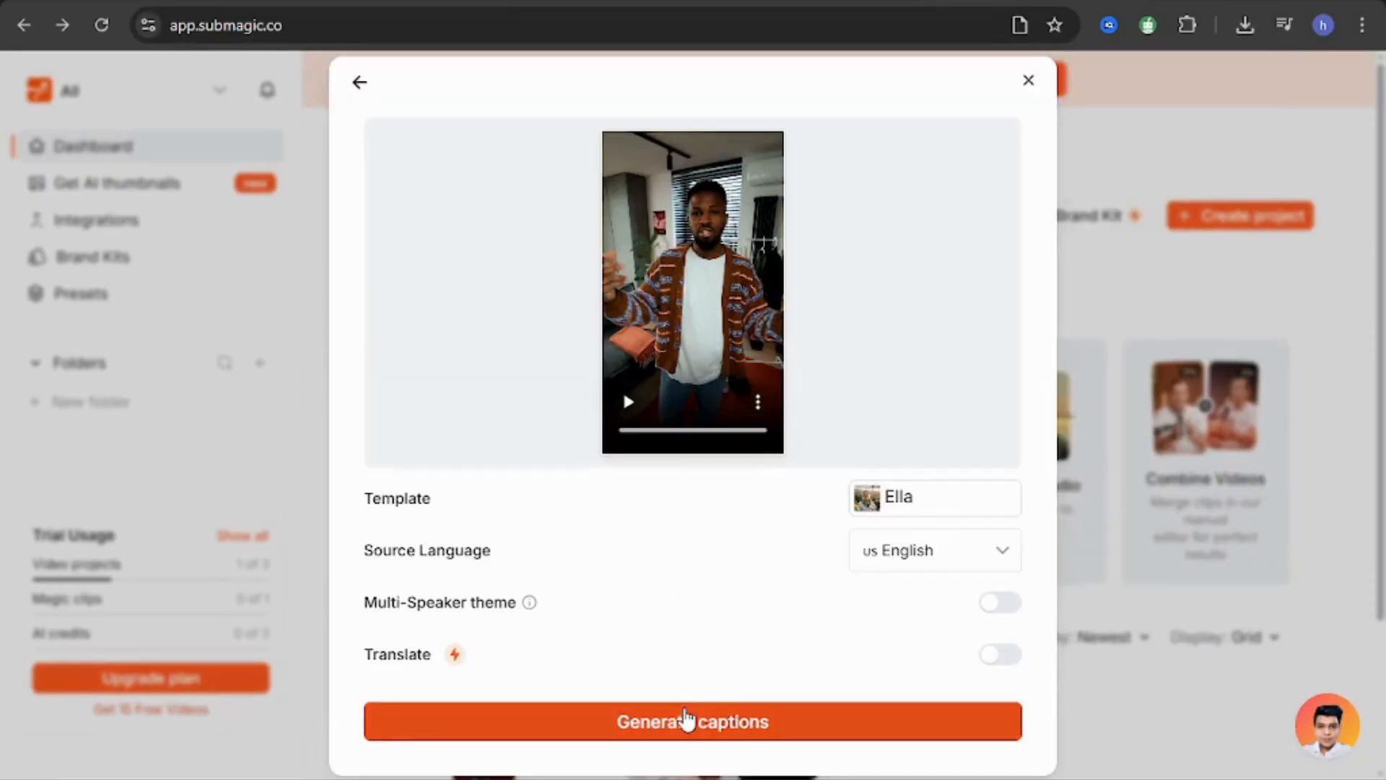
click(686, 724)
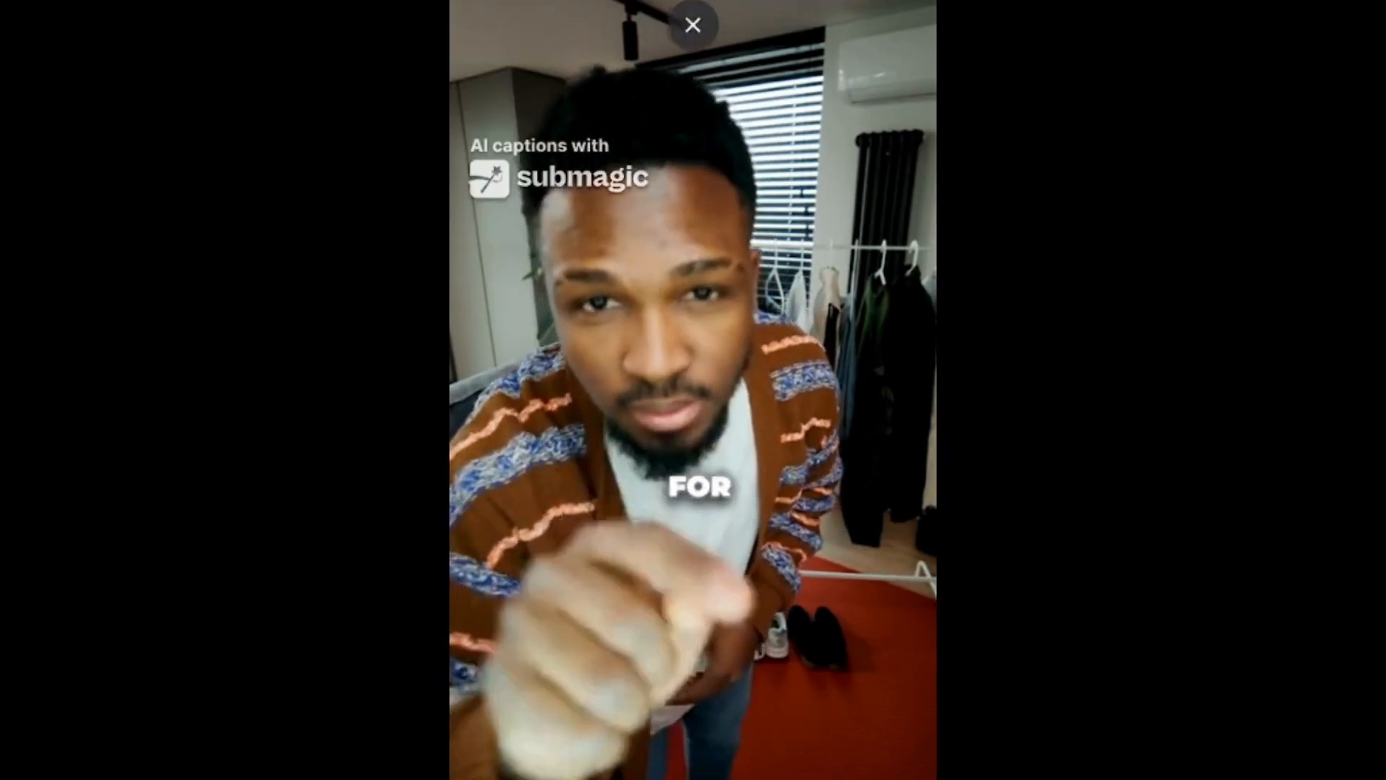
click(696, 28)
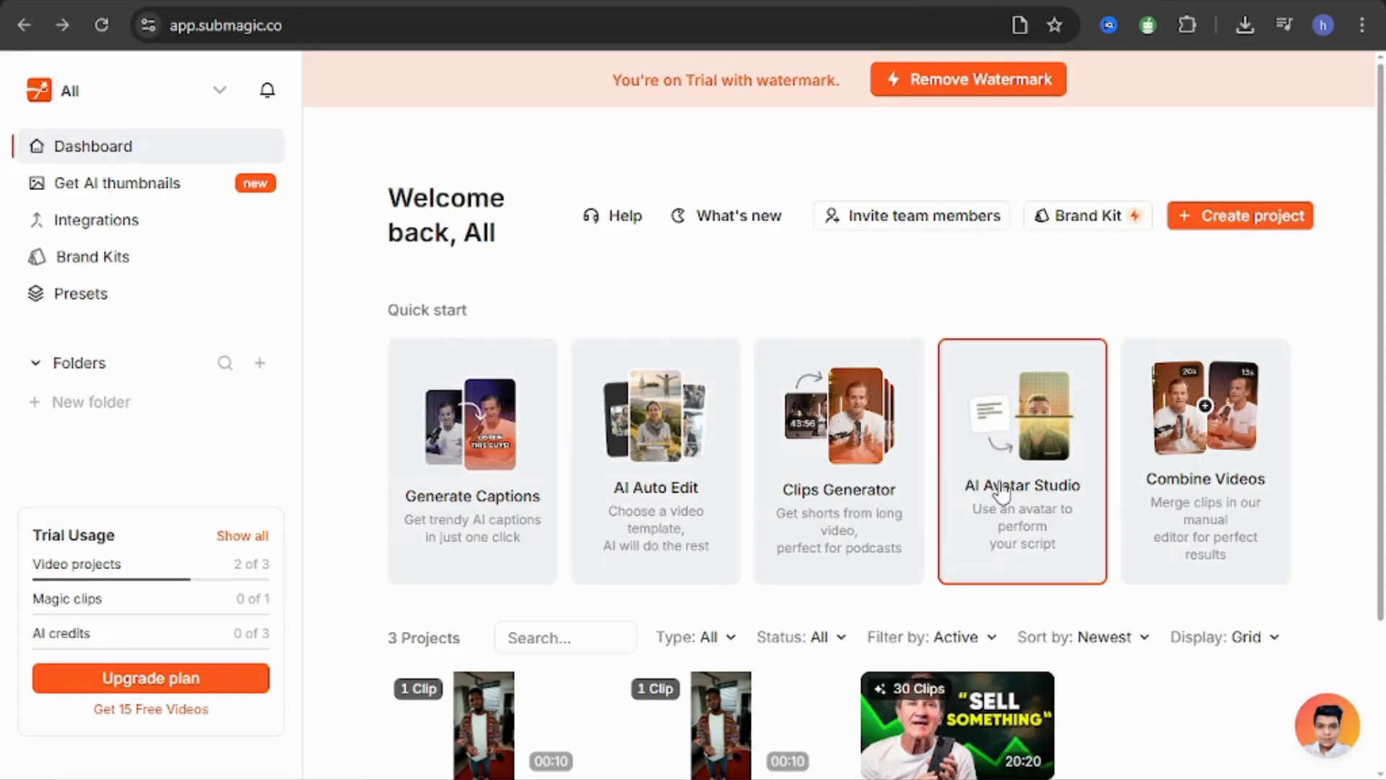
click(1002, 480)
click(1007, 484)
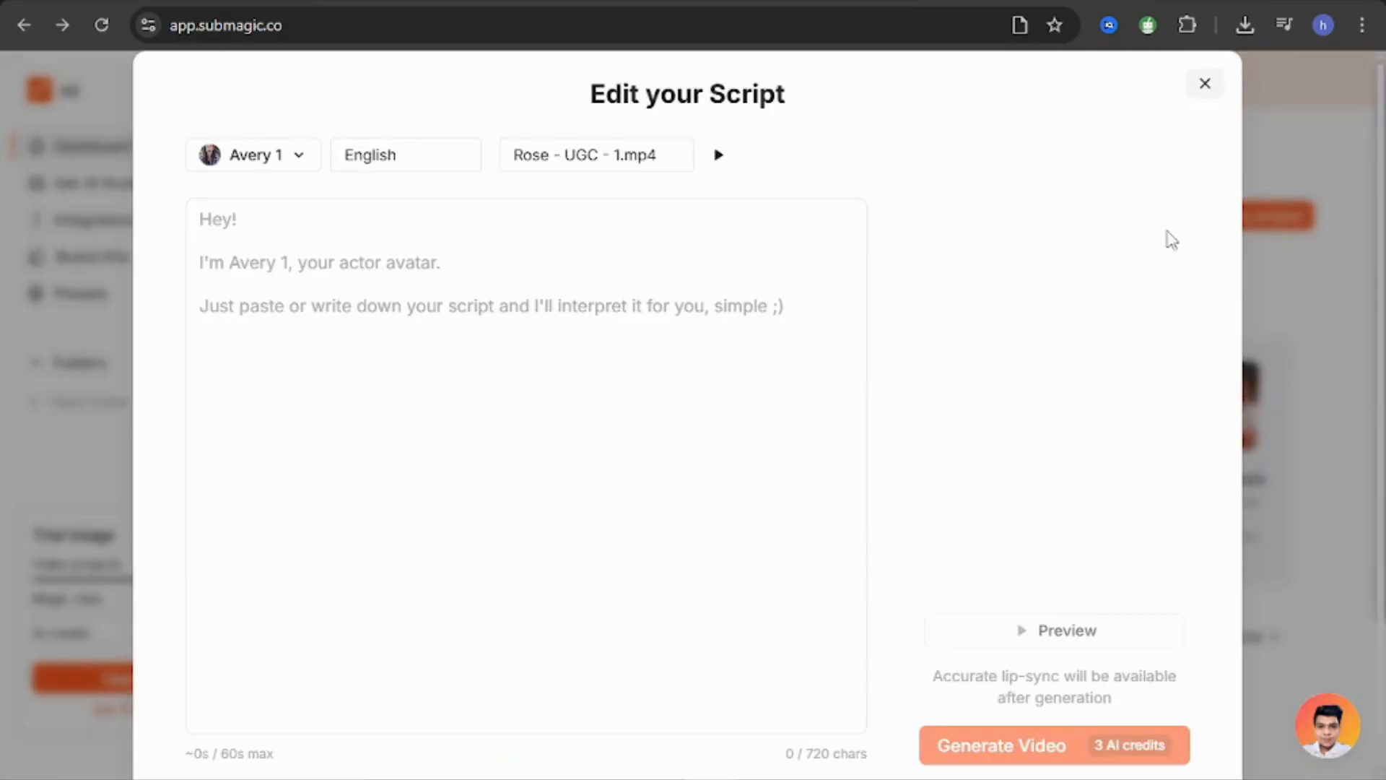
click(1205, 84)
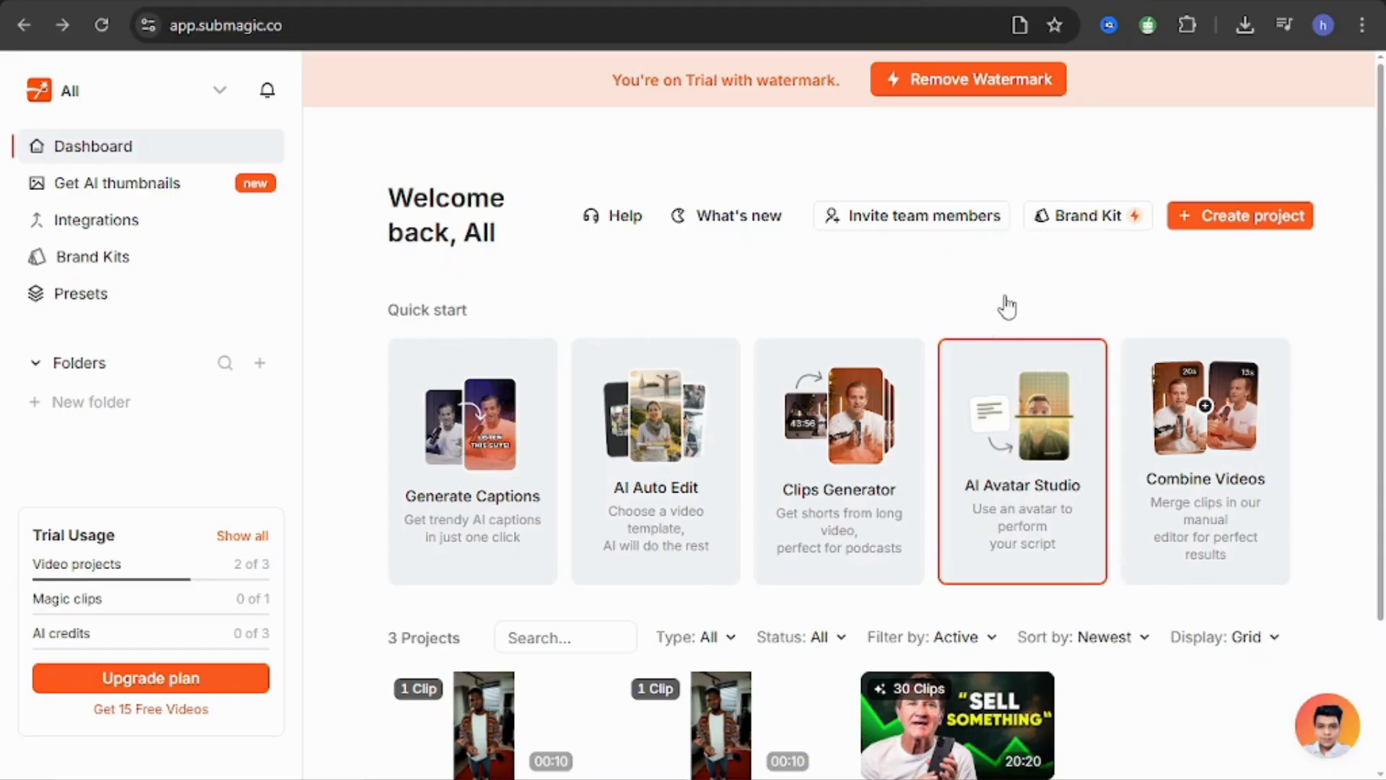
Start an AI Avatar Studio video and choose Eliza 2 as the actor.
click(1014, 462)
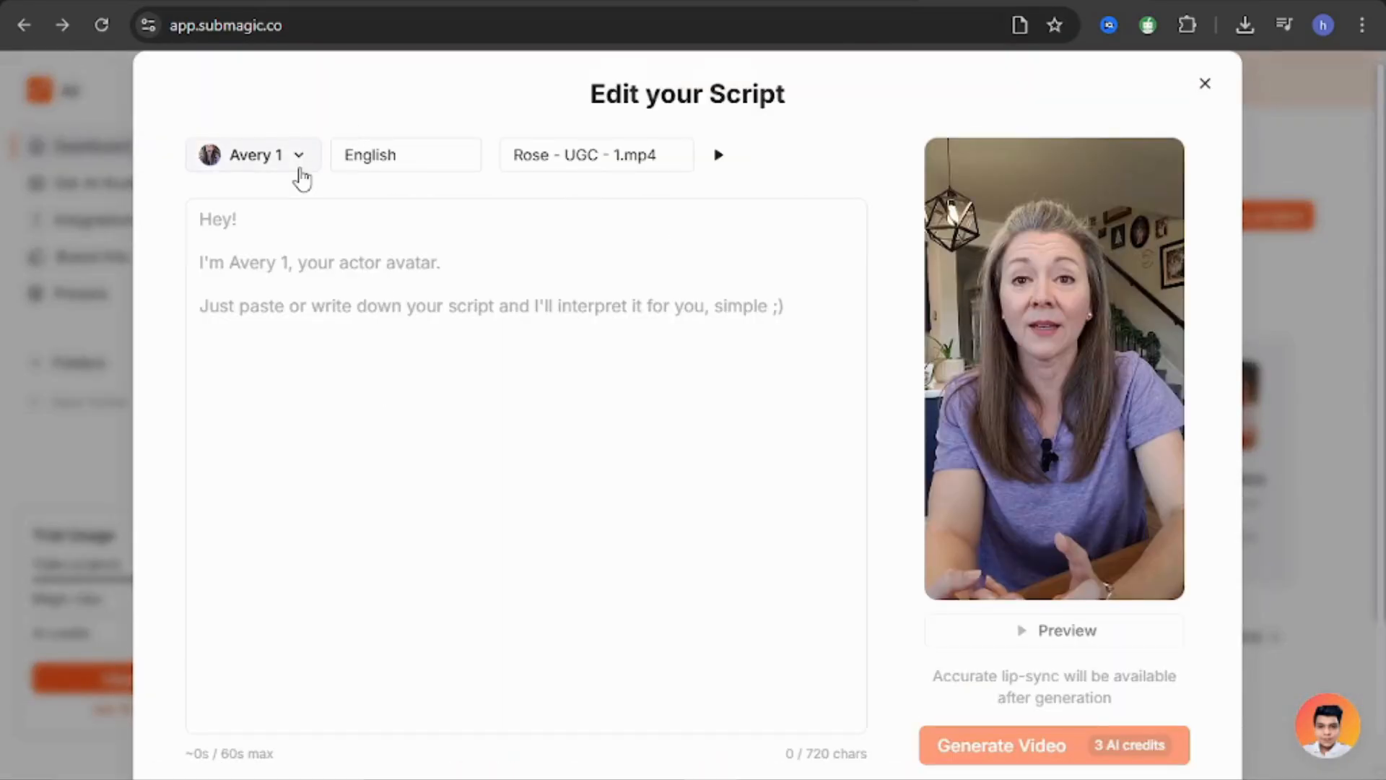
click(301, 172)
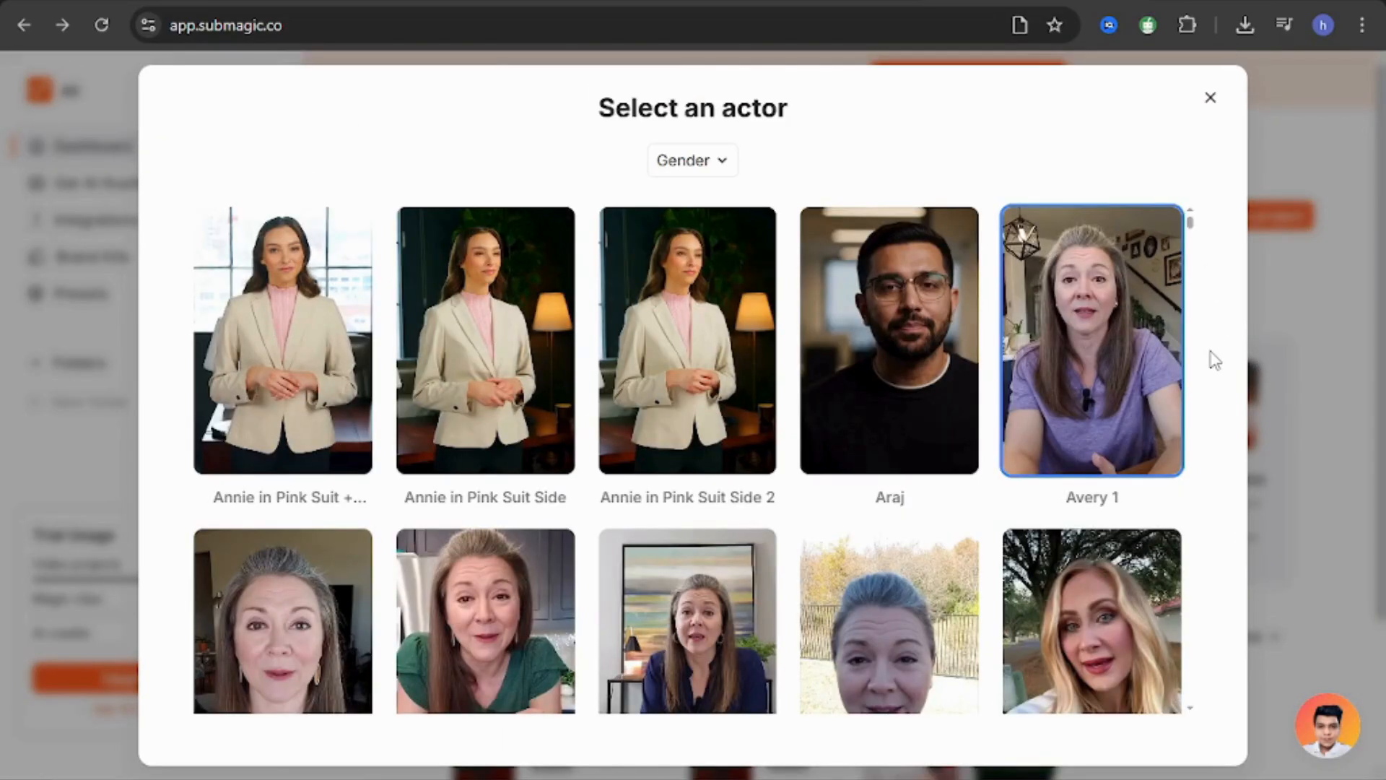
drag(1192, 226, 1192, 259)
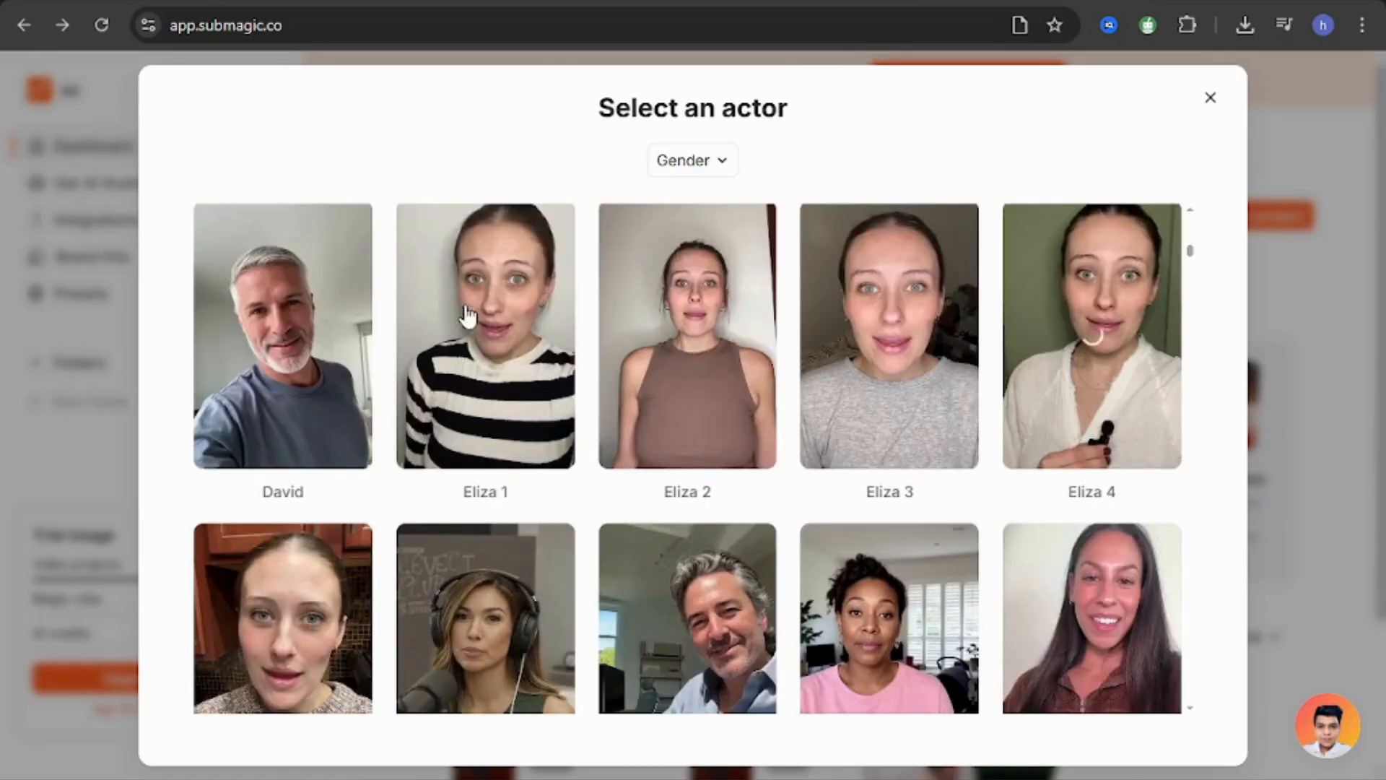
click(677, 354)
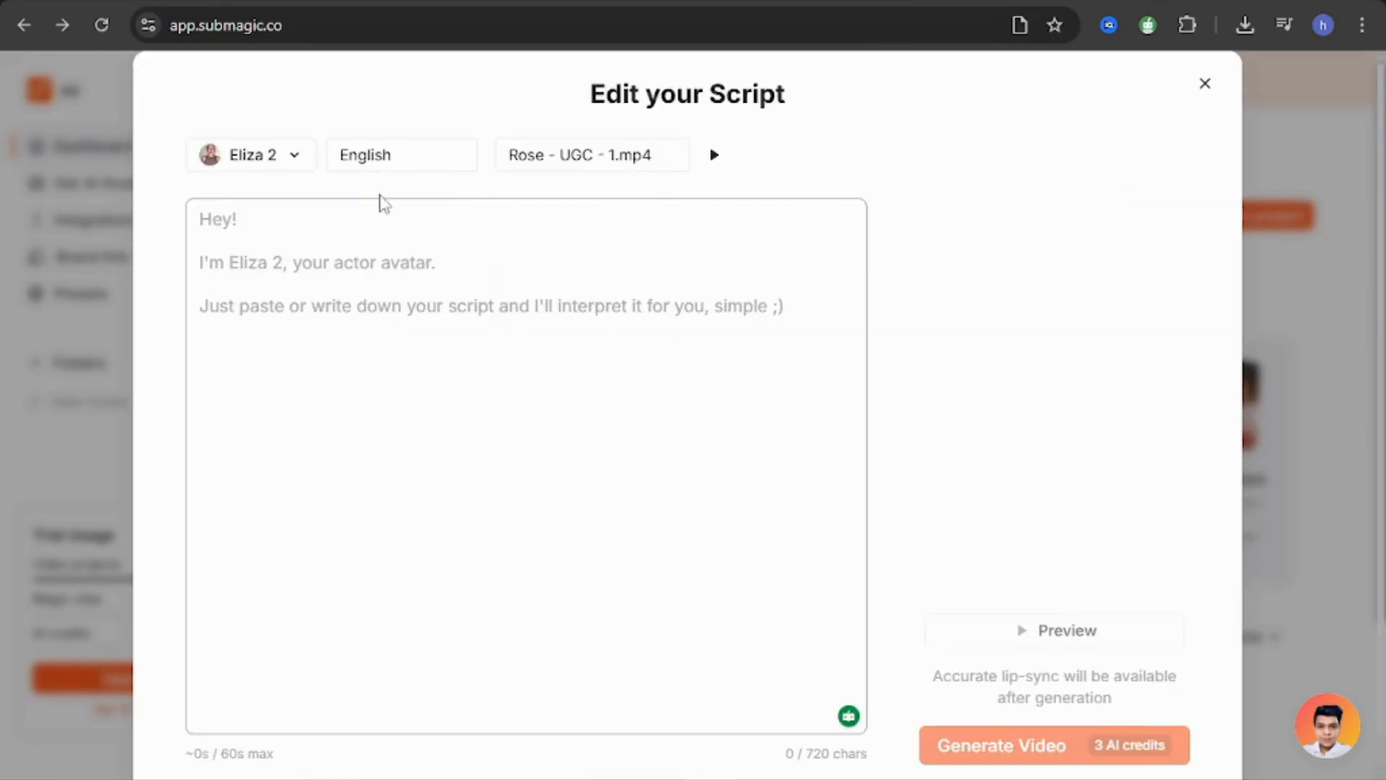
Write a short script introducing the speaker by name and welcoming viewers to her Instagram page, and correct it with the writing assistant.
text(h)
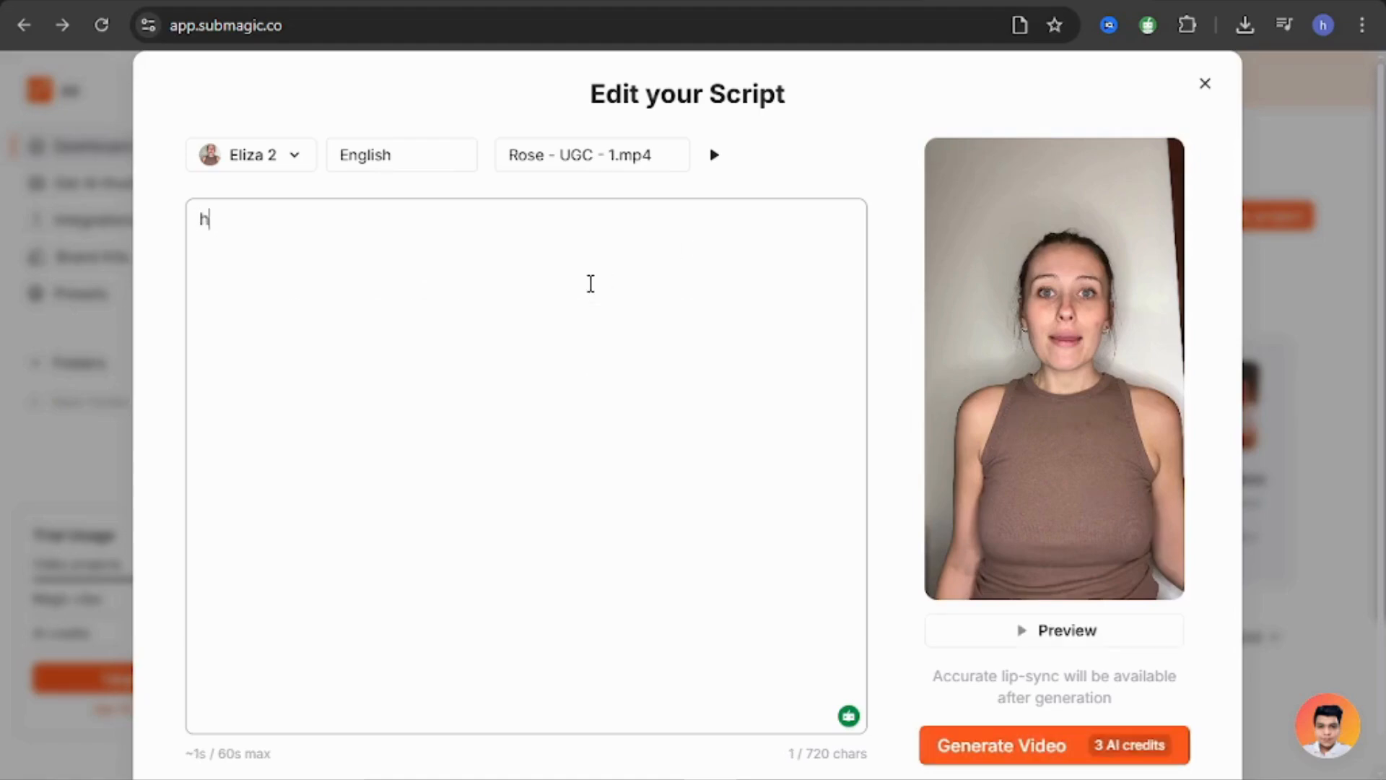
text(ey i alisha welcome to my instgram page)
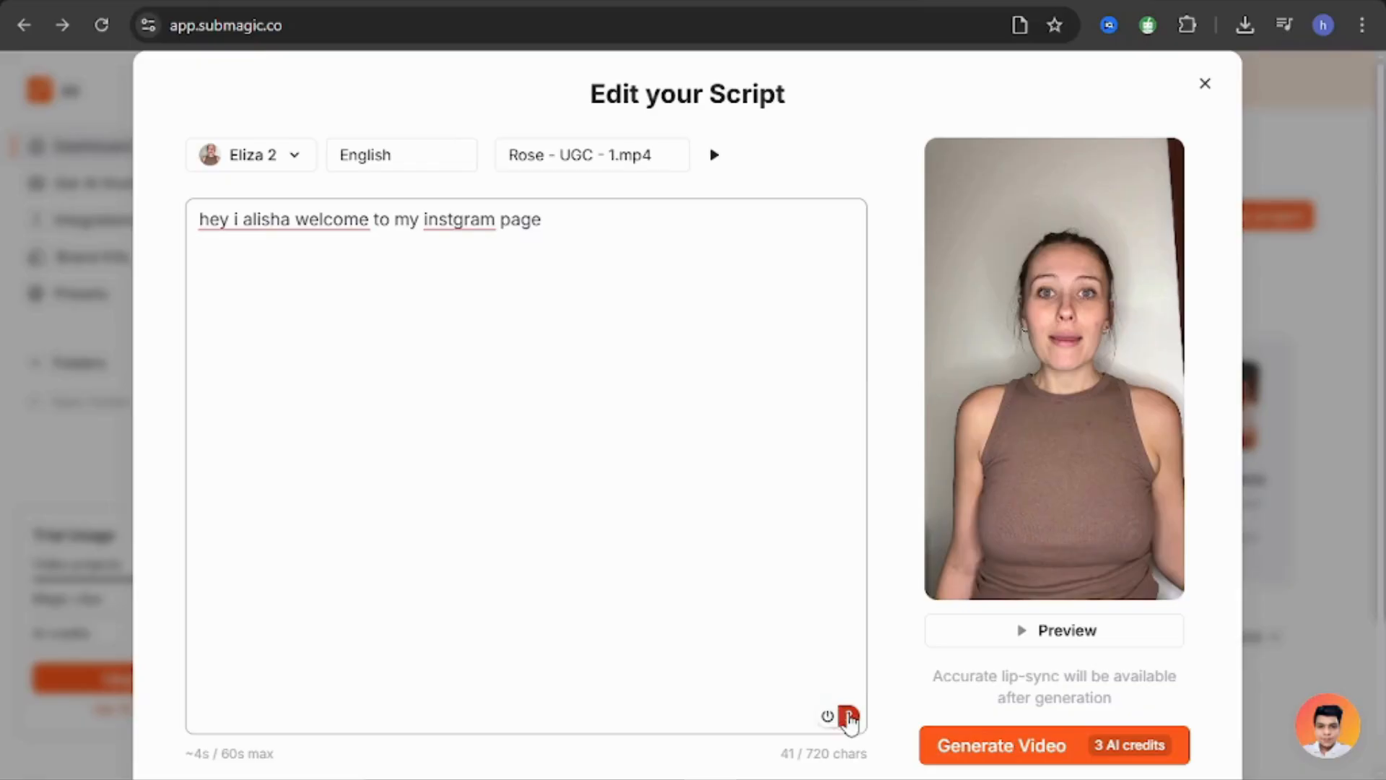
click(849, 718)
click(1195, 297)
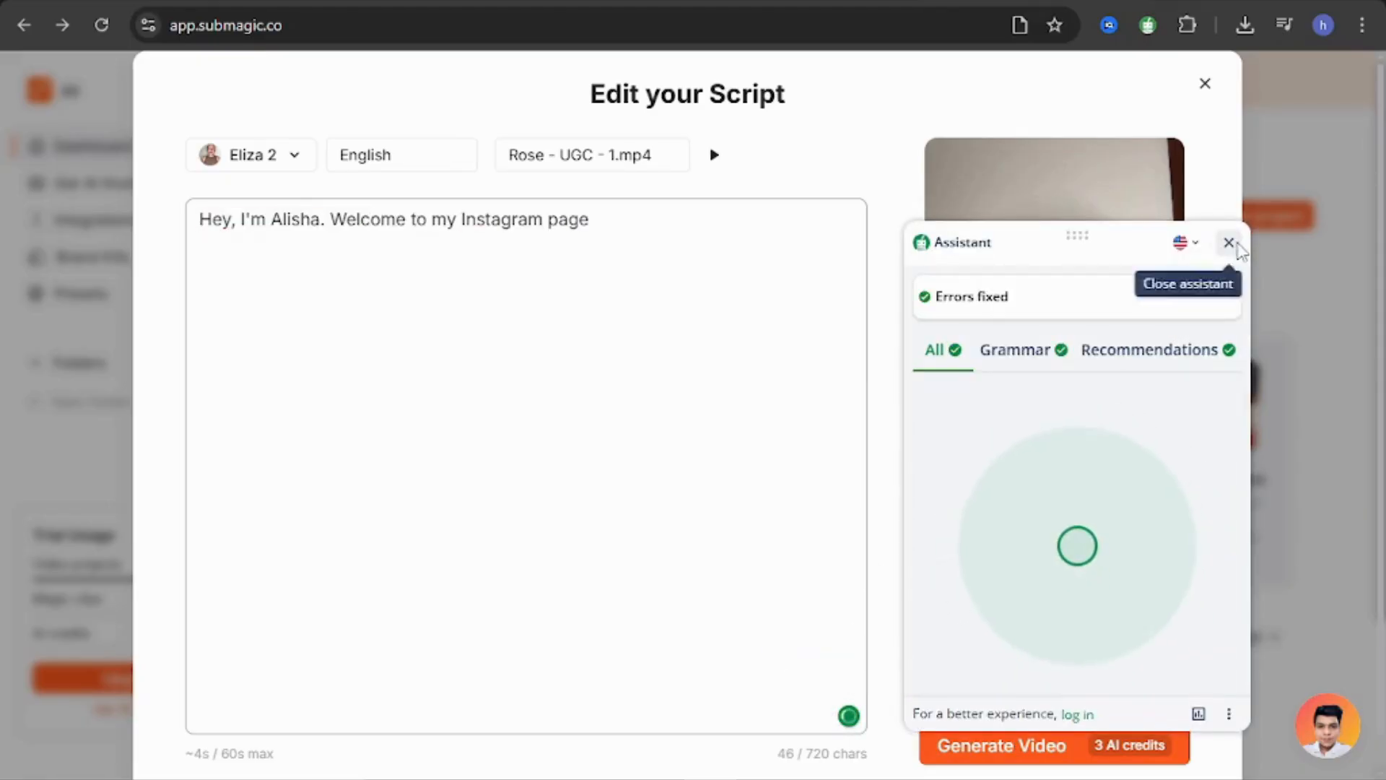
click(1229, 243)
Generate the avatar video in English with the Rose - UGC - 1.mp4 voice and locate it among the dashboard projects.
click(442, 168)
click(408, 189)
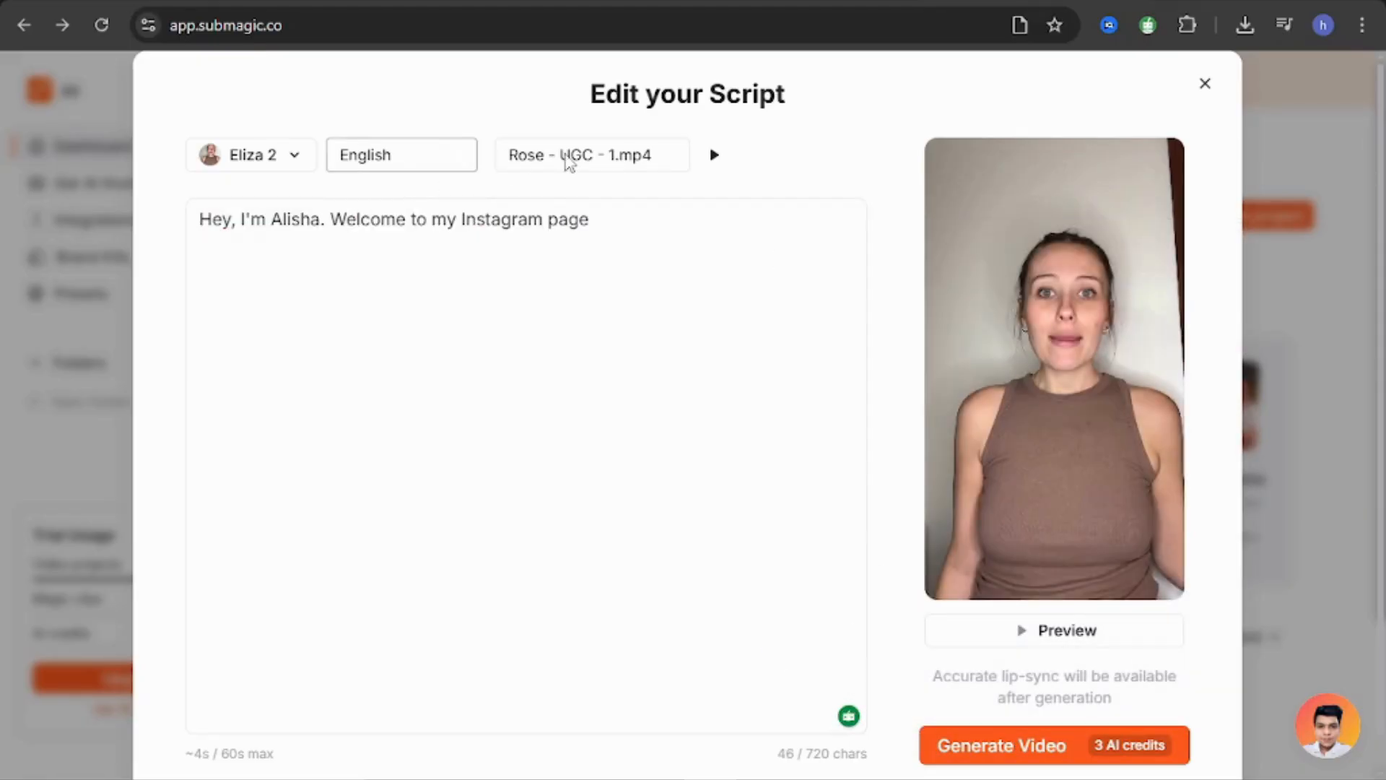
click(577, 160)
click(495, 134)
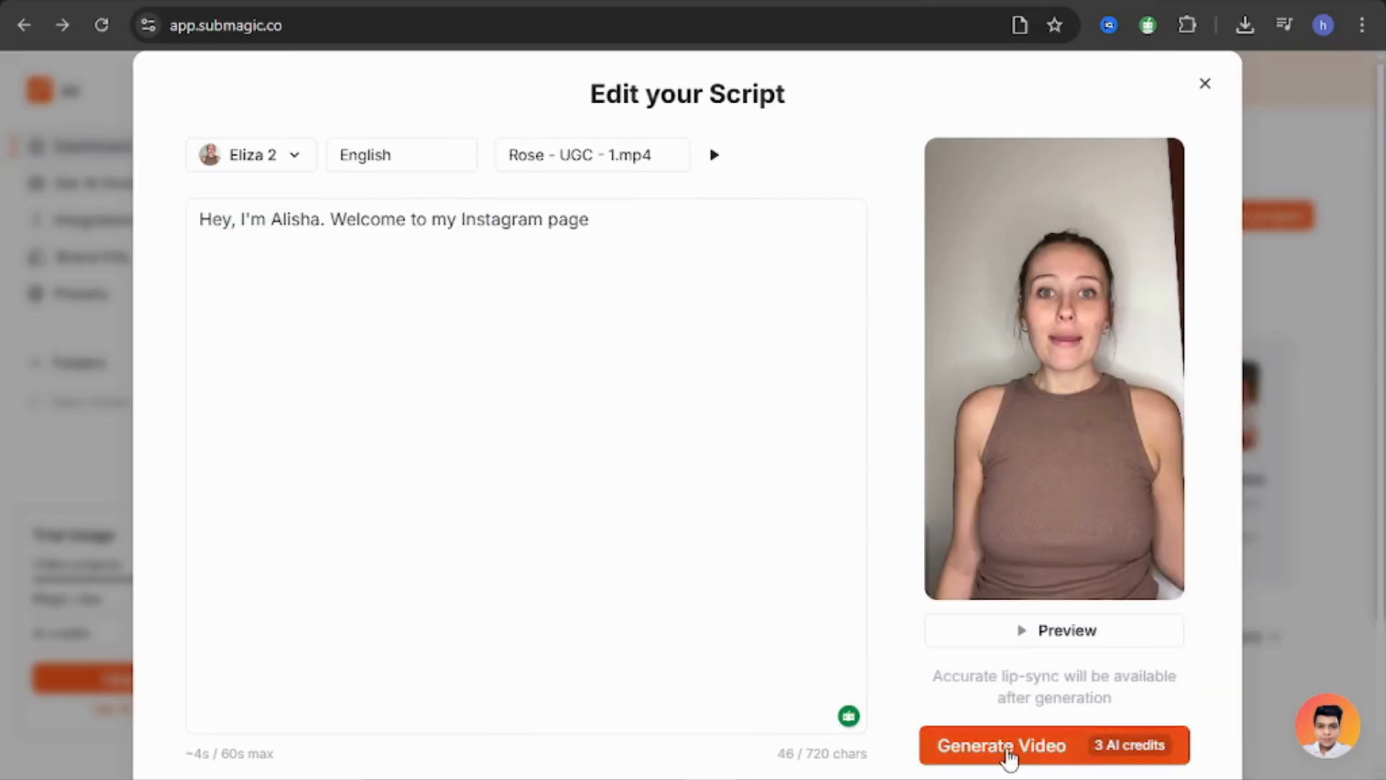
click(1004, 748)
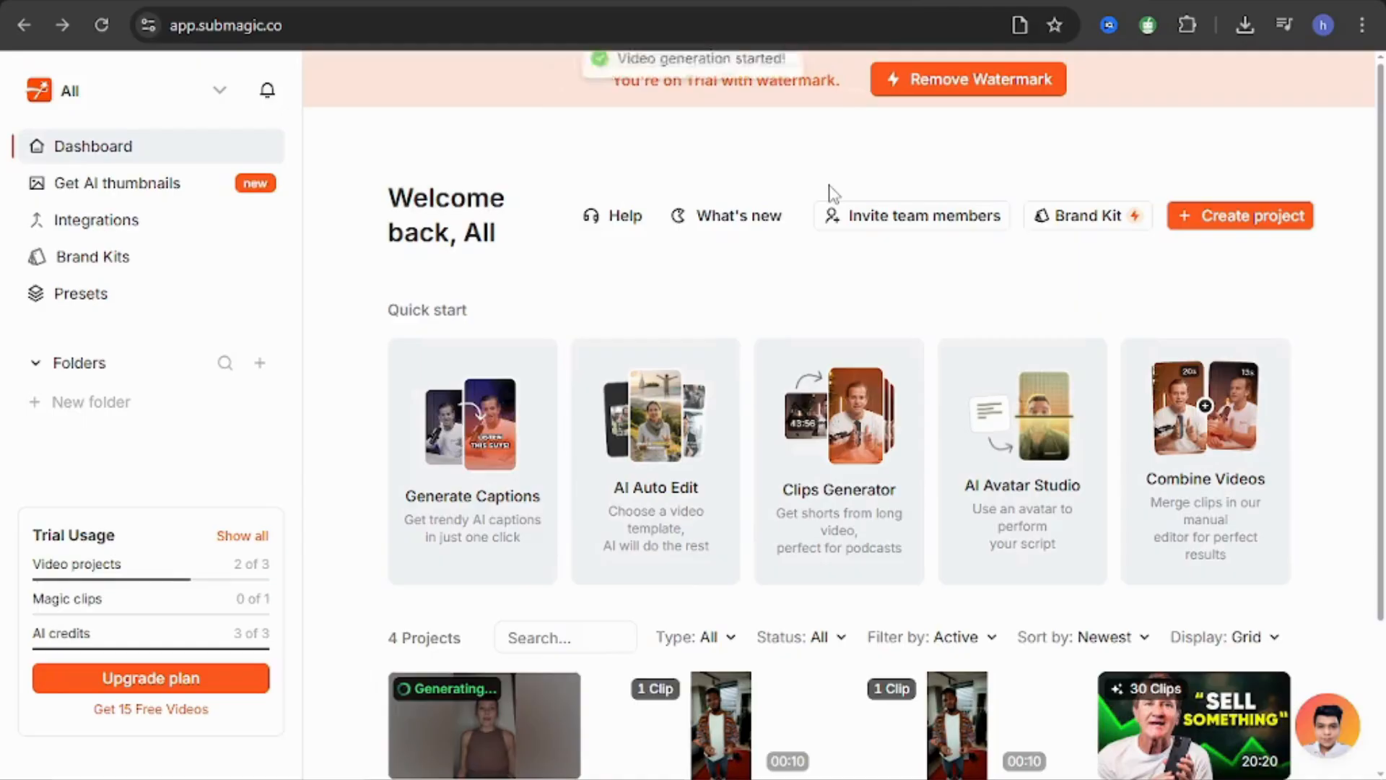
scroll(485, 567, down, 2)
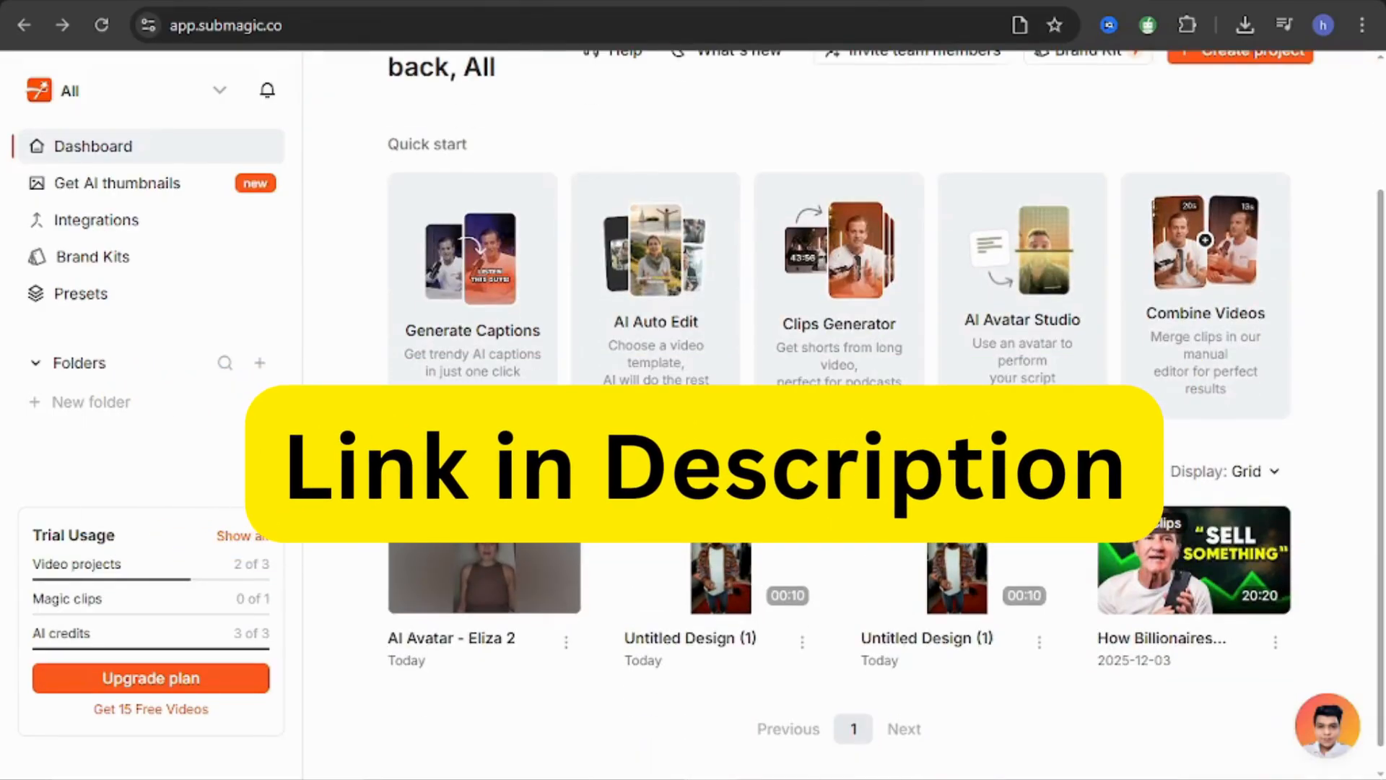
mouse_move(484, 565)
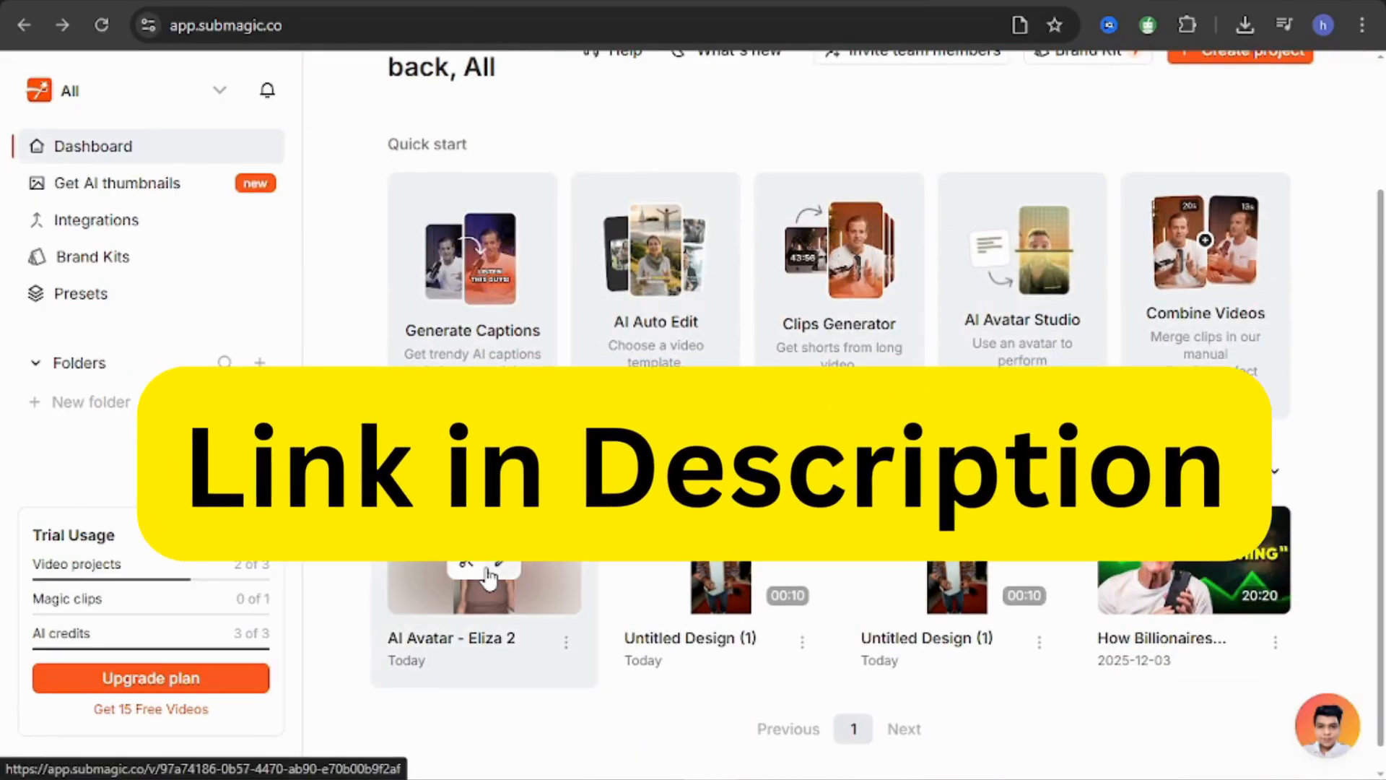